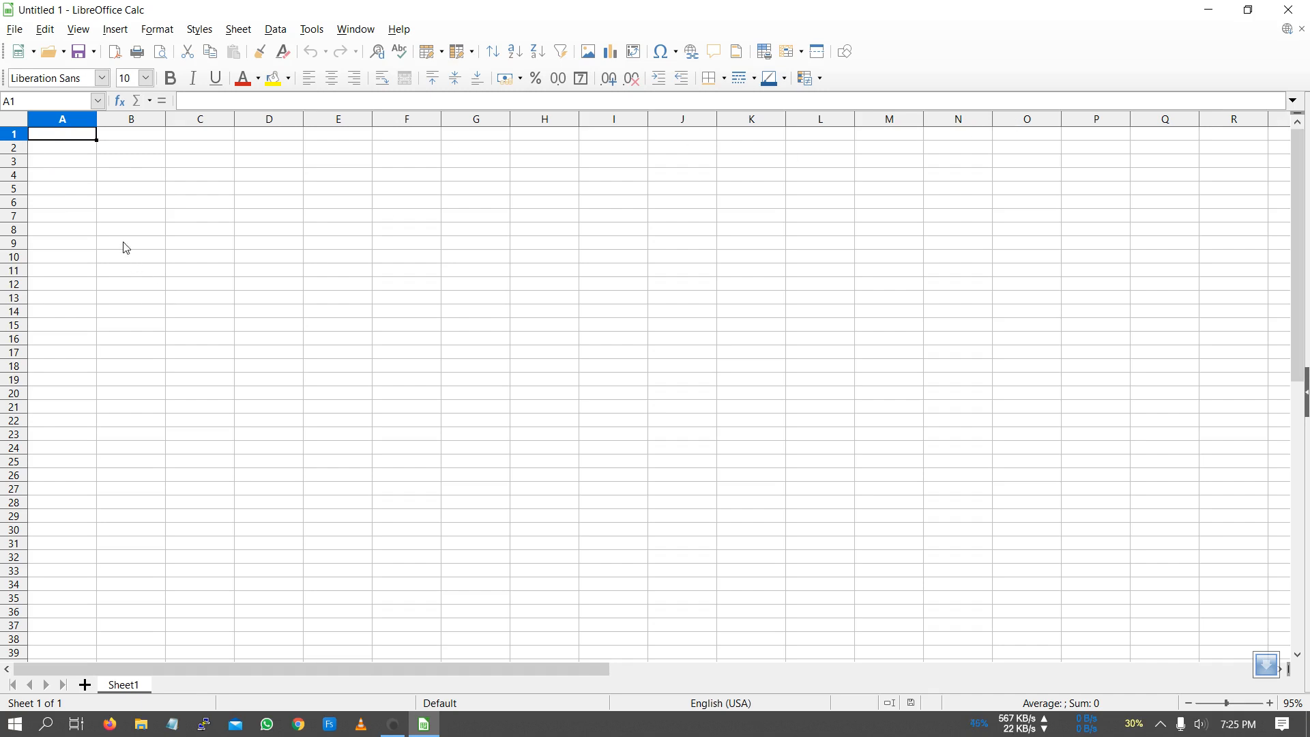
left_click(193, 102)
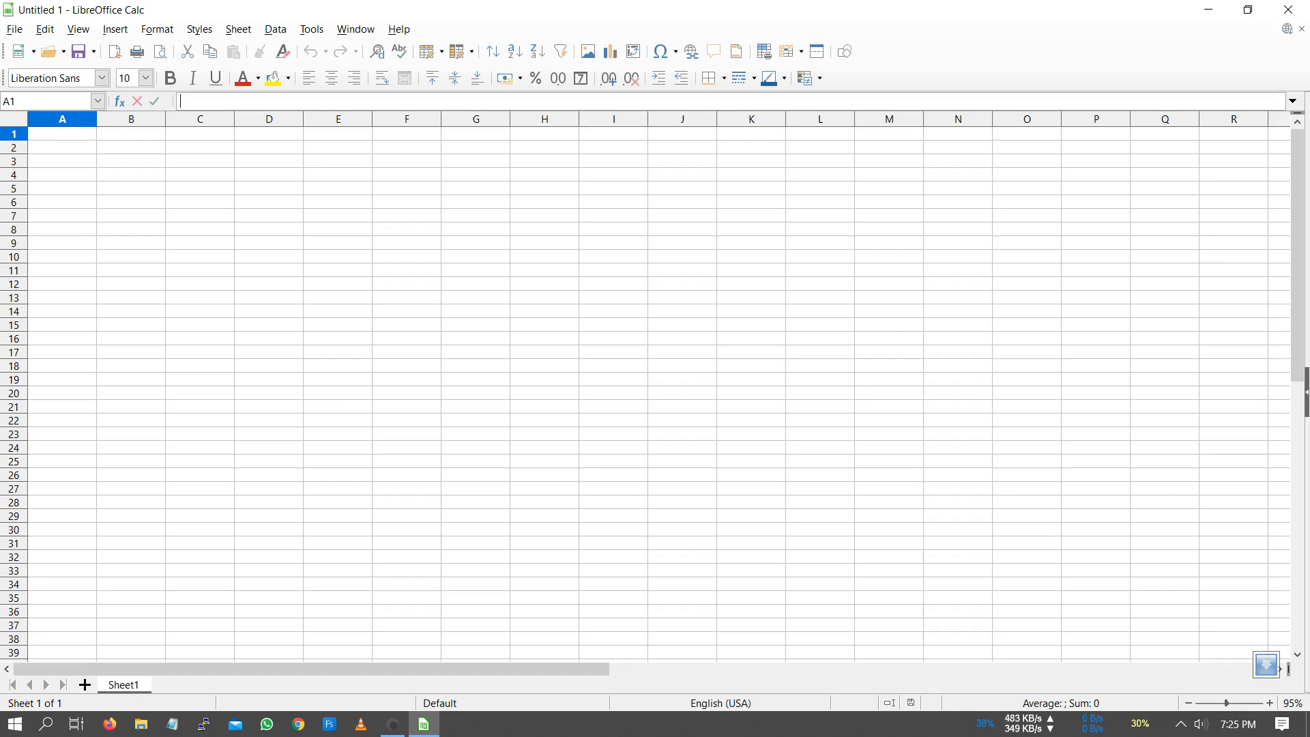
left_click(69, 159)
left_click_drag(65, 135, 124, 187)
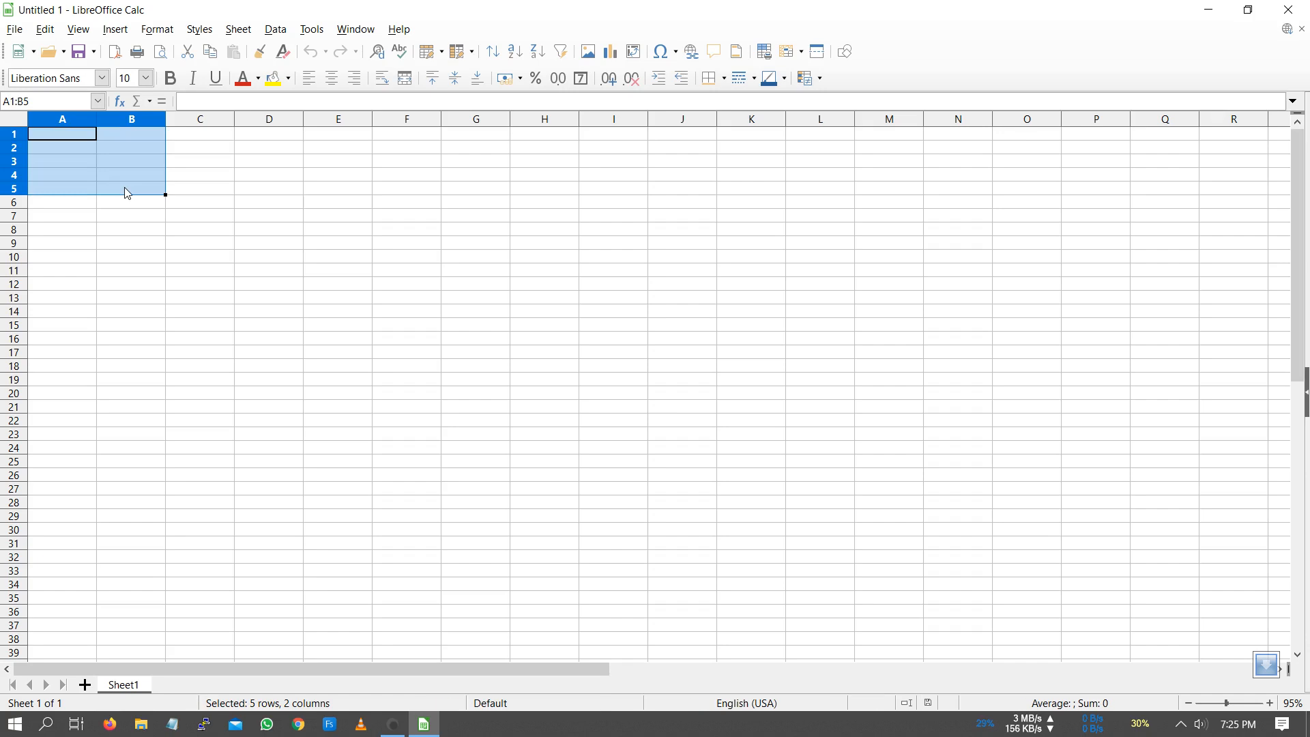
- Enter the formula =1+1 in cell A1 and reselect the cell to show its formula
left_click(80, 135)
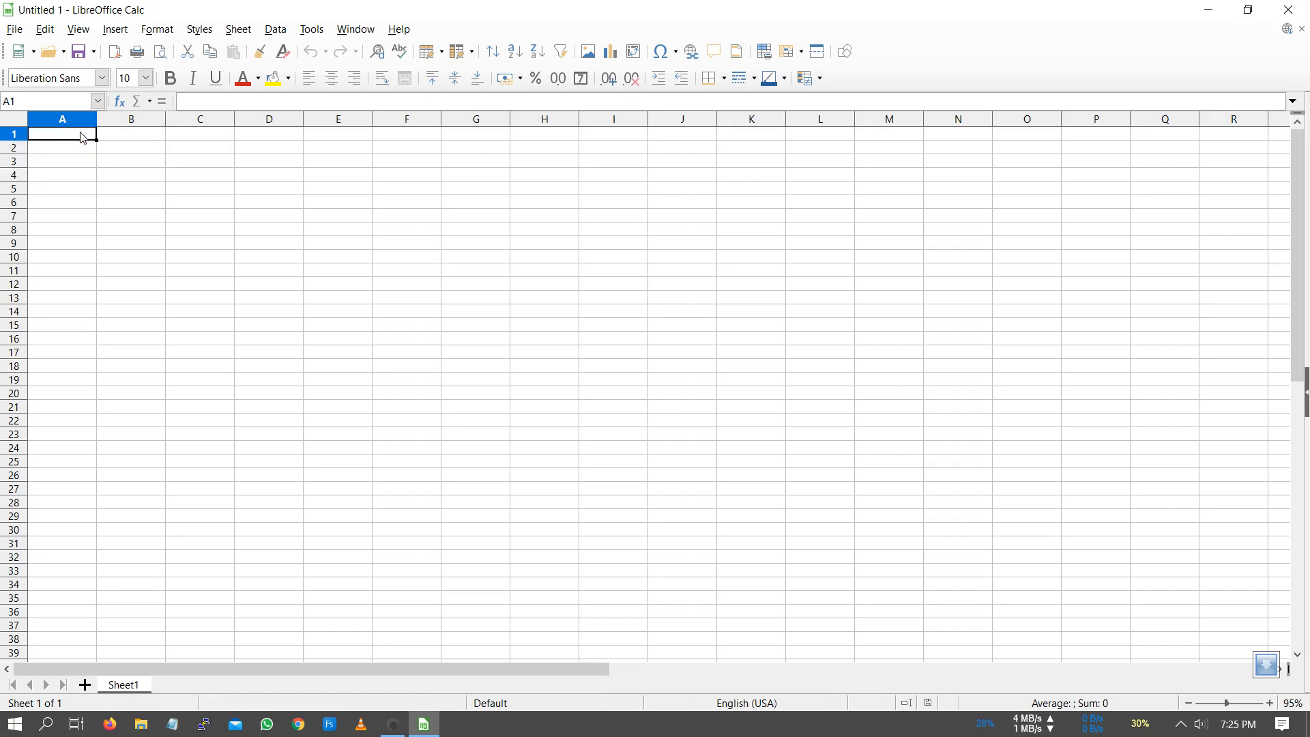
type("=")
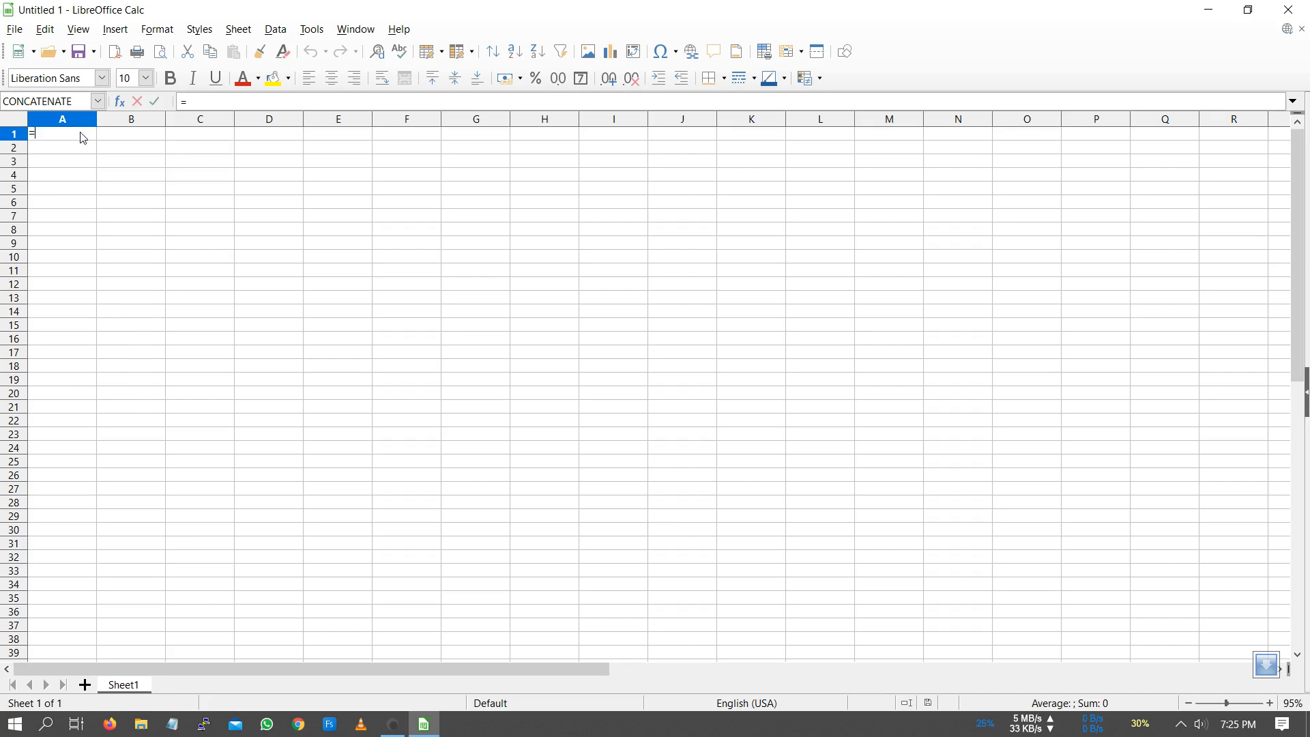
type("1+1")
key("Return")
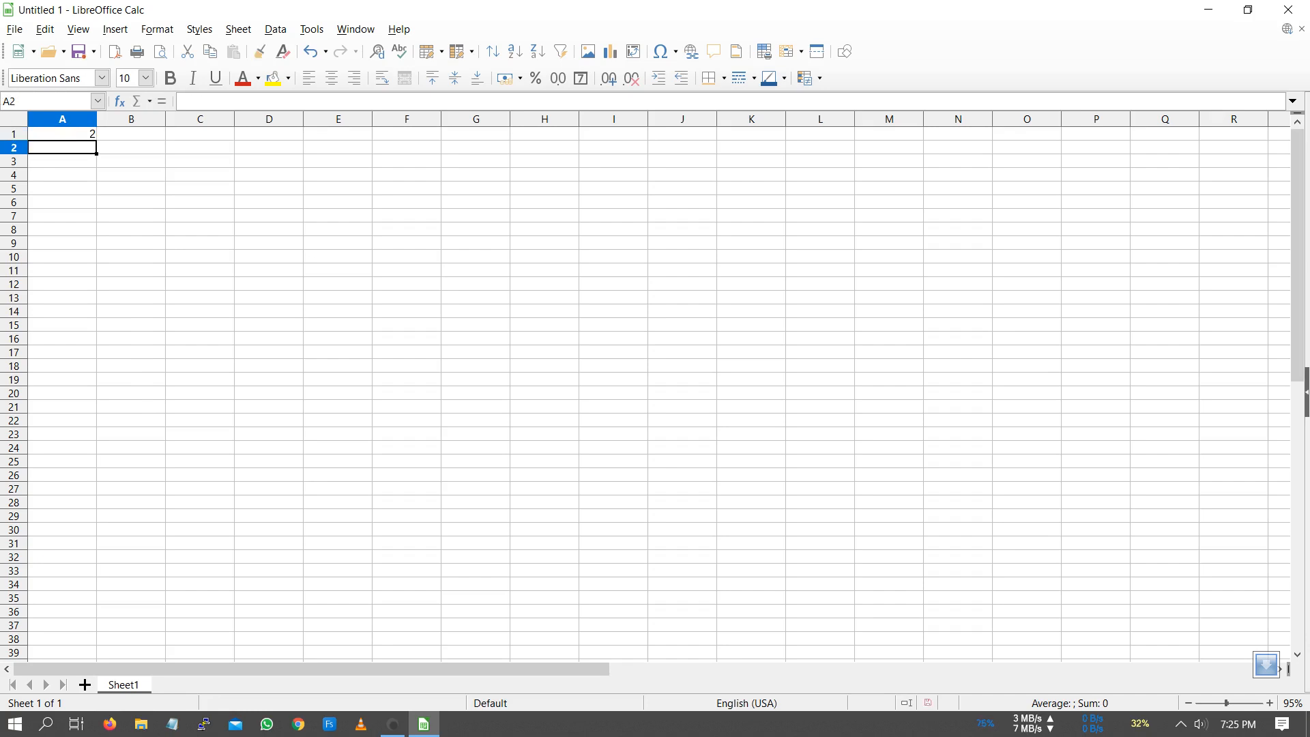
key("Up")
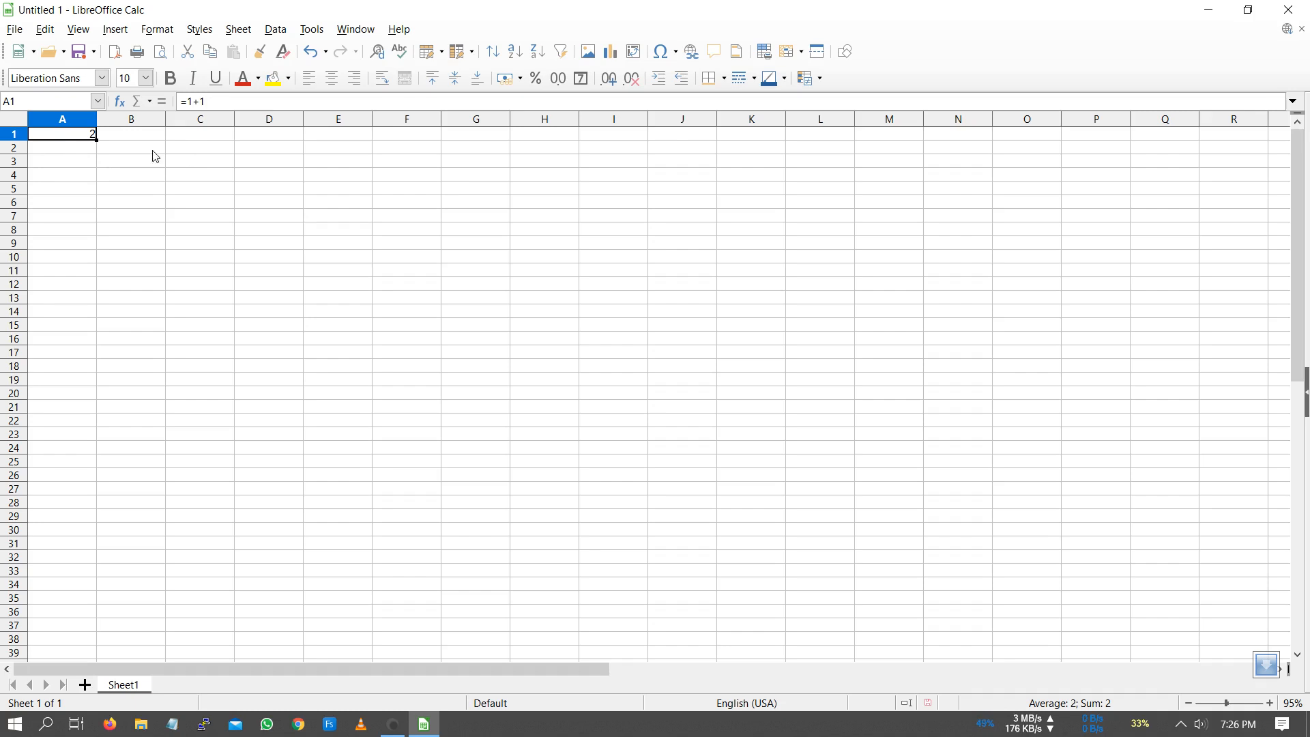
- Fill C1:D2 with sample text: a in C1, b in C2, c in D1 and d in D2
left_click(183, 141)
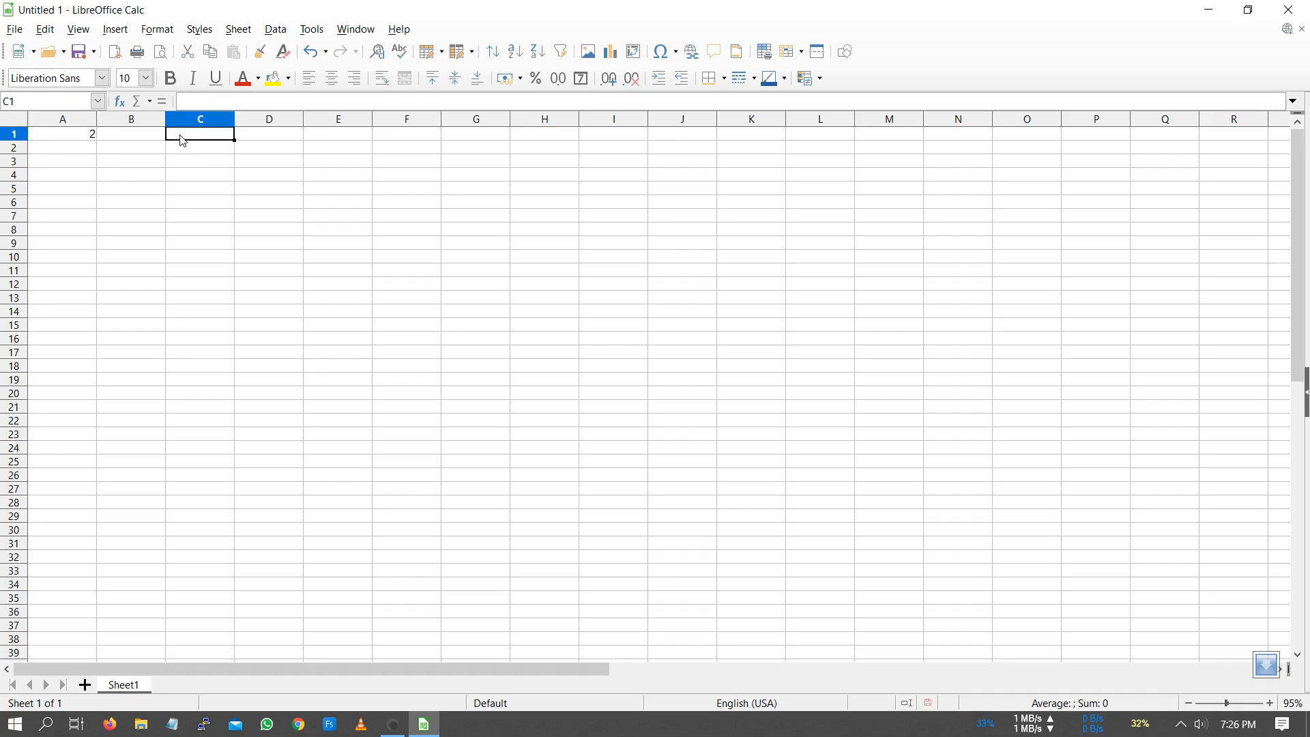
type("a")
key("Return")
type("b")
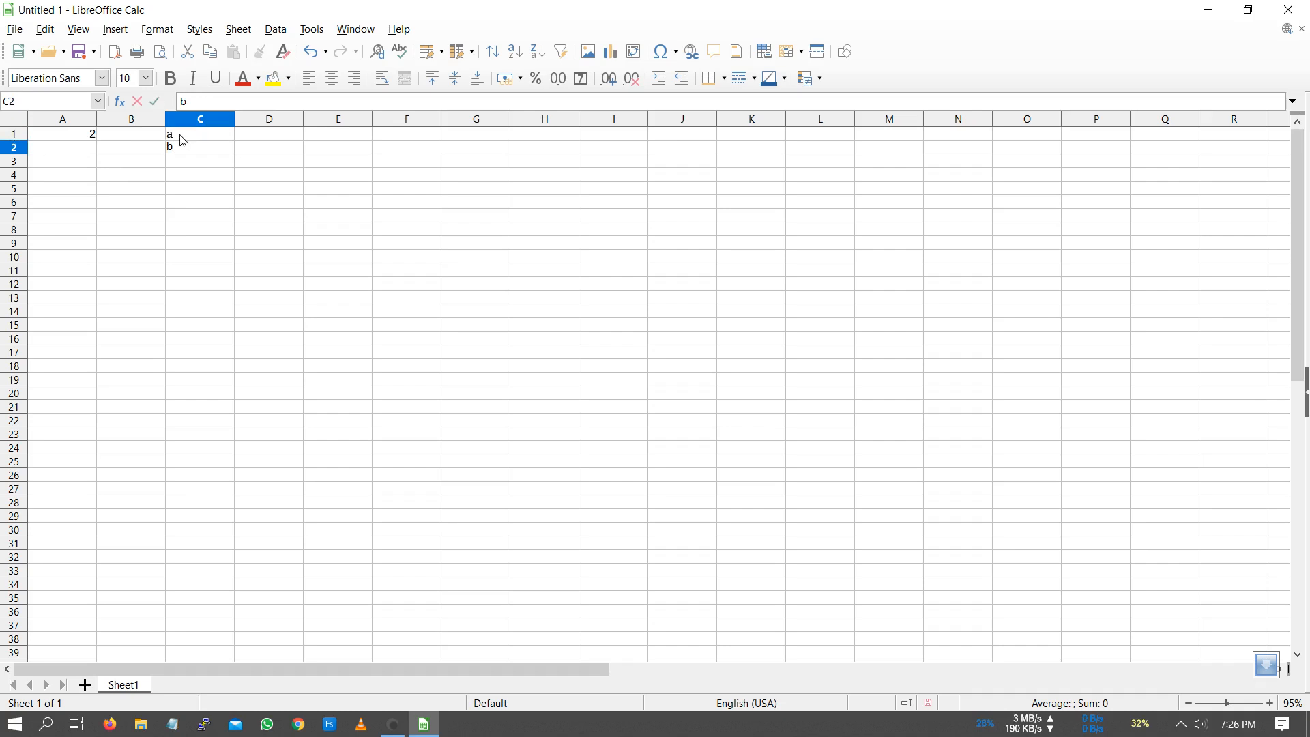
key("Up")
key("Right")
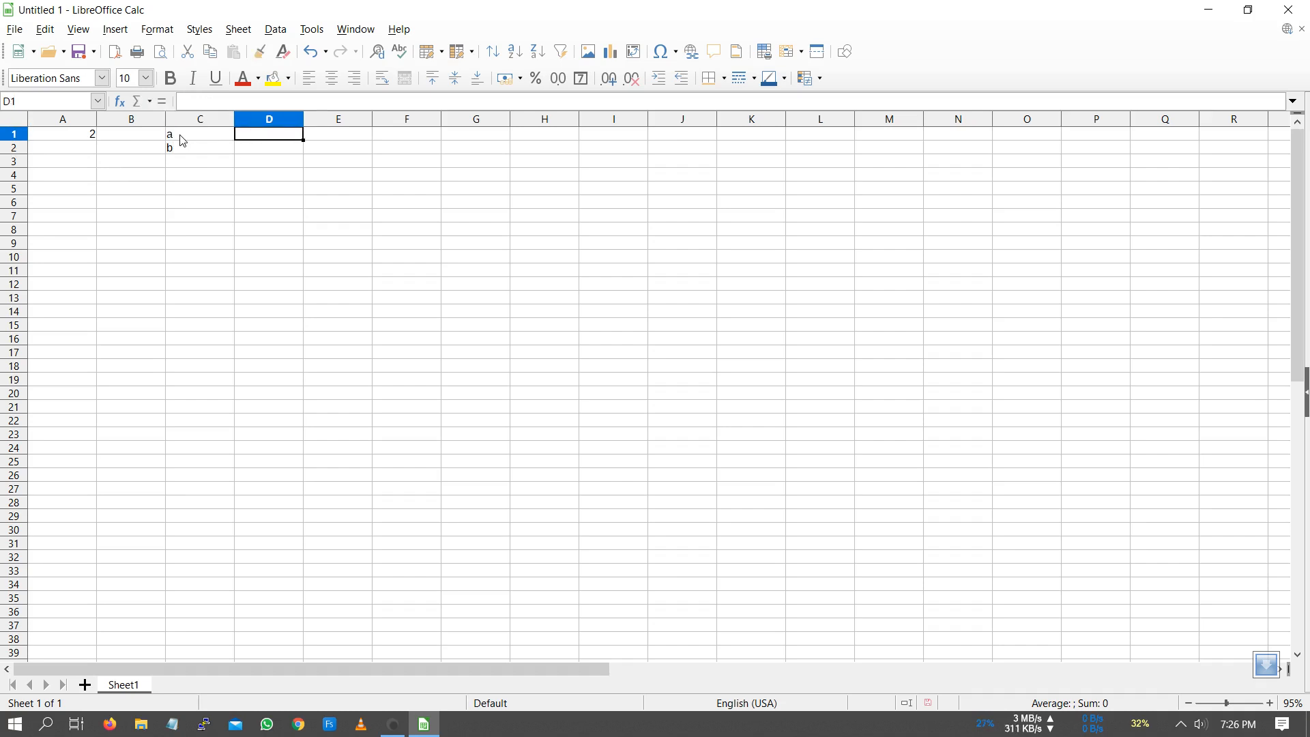
type("c")
key("Return")
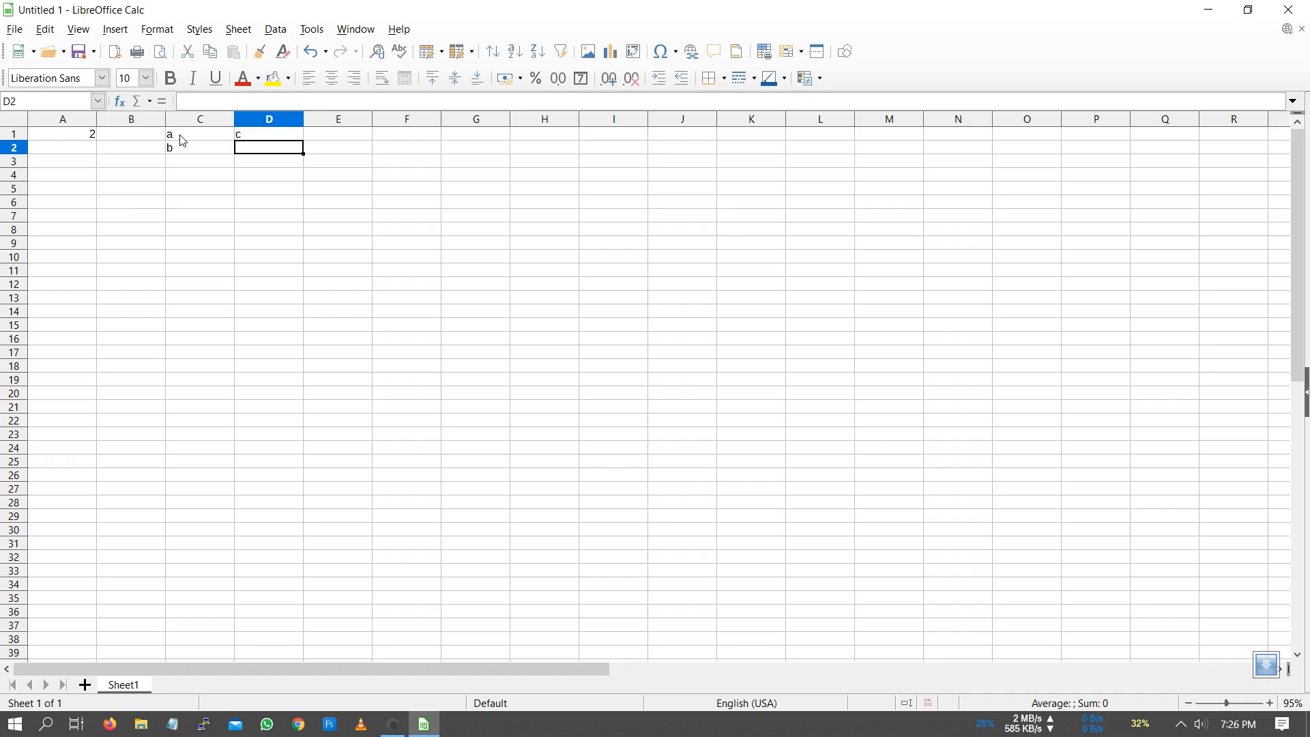
type("d")
- Enter the formula =C1 in cell F1 by referencing the cell directly, and reselect F1
left_click(395, 139)
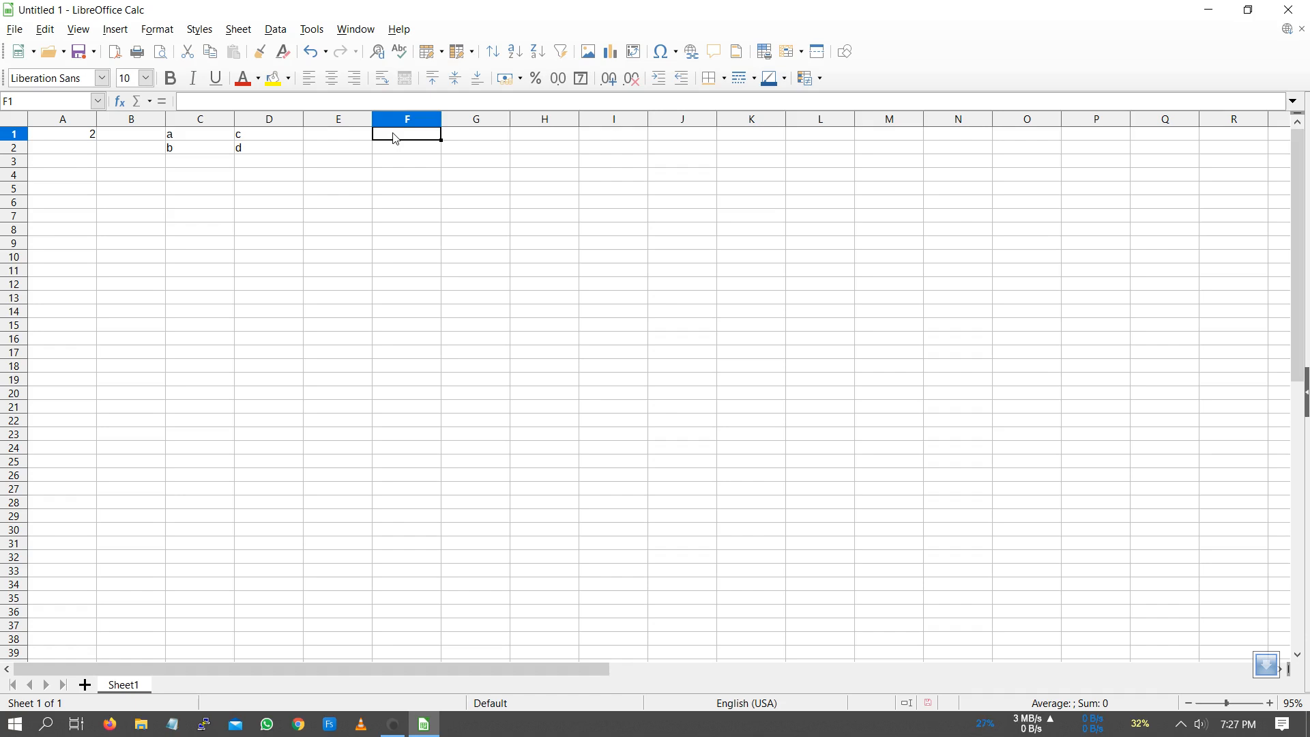
type("=")
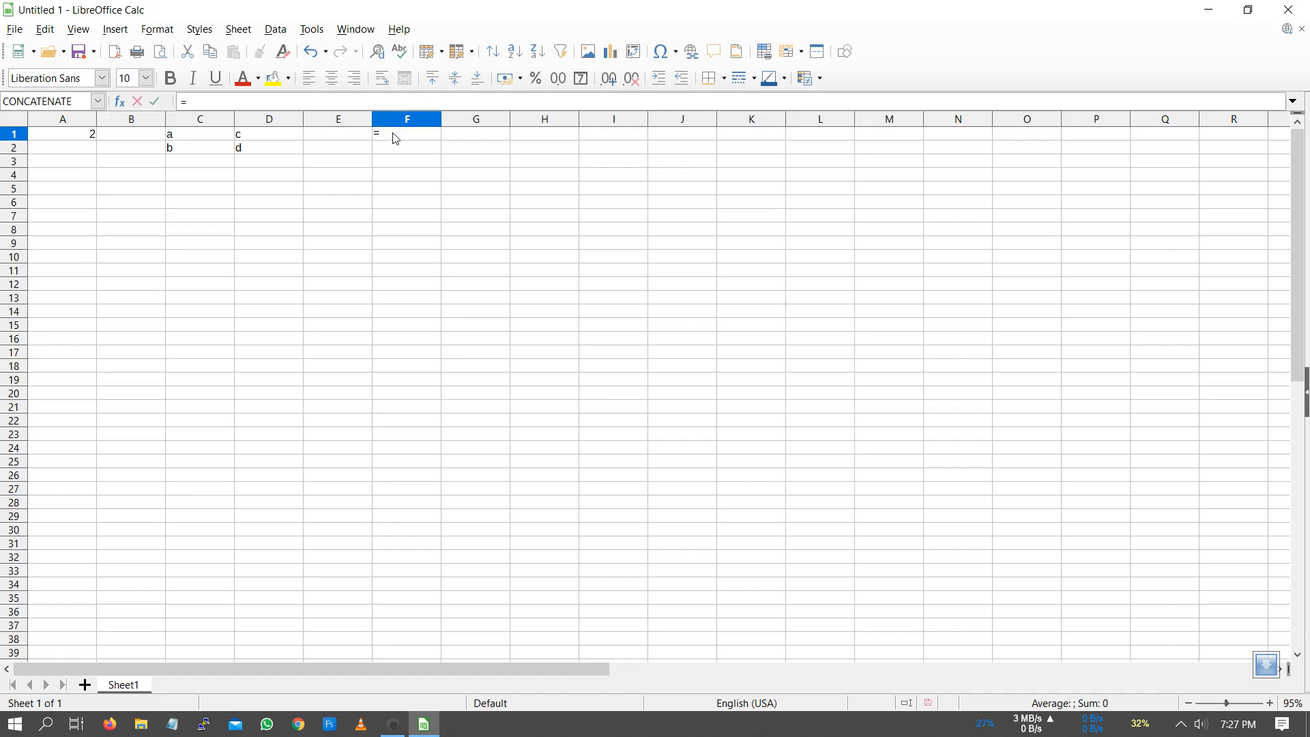
left_click(209, 141)
key("Return")
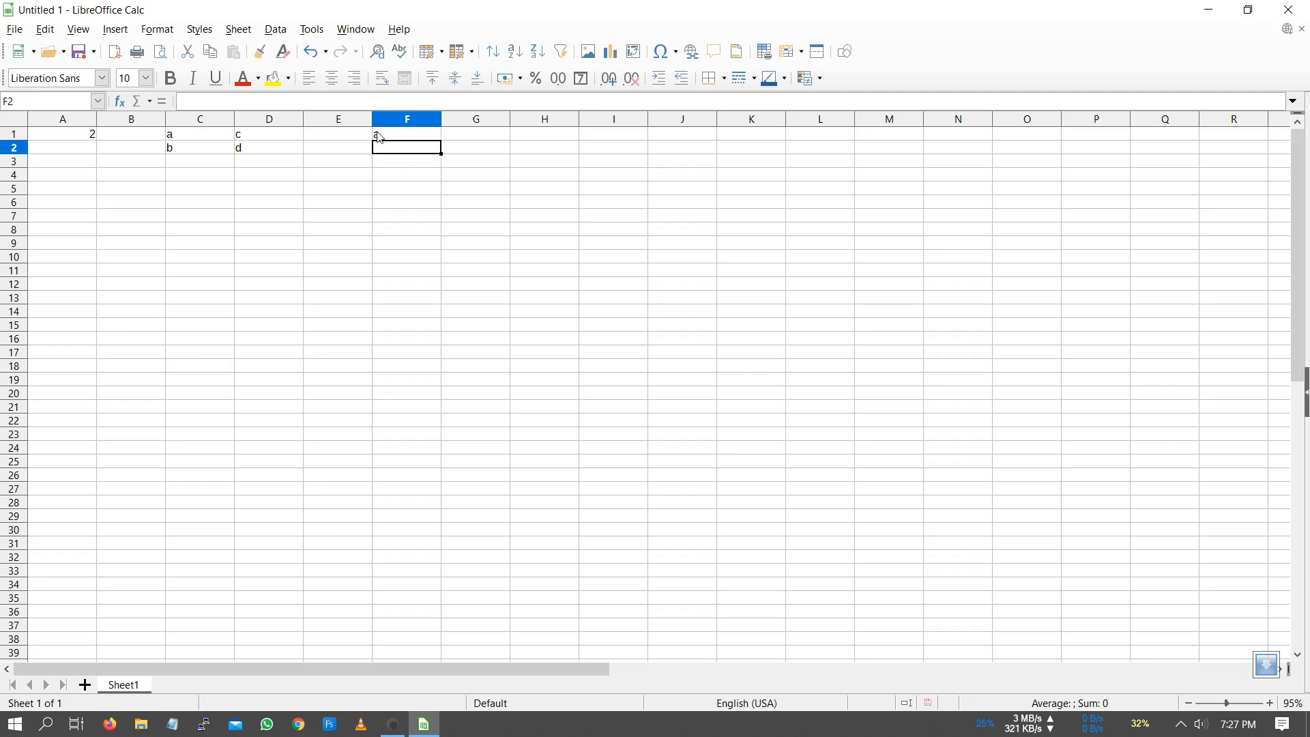
left_click(385, 139)
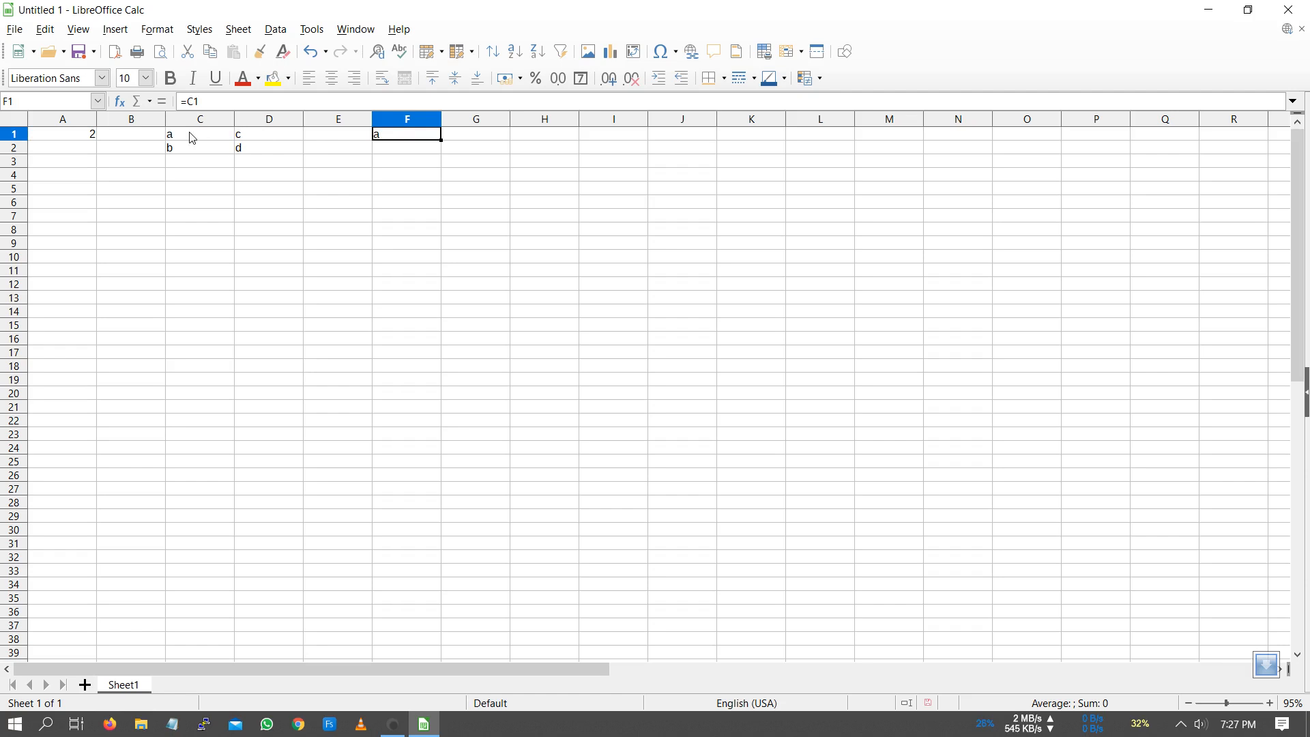
- Try to copy the F1 formula and paste it over F1:G2, and undo the paste
right_click(408, 138)
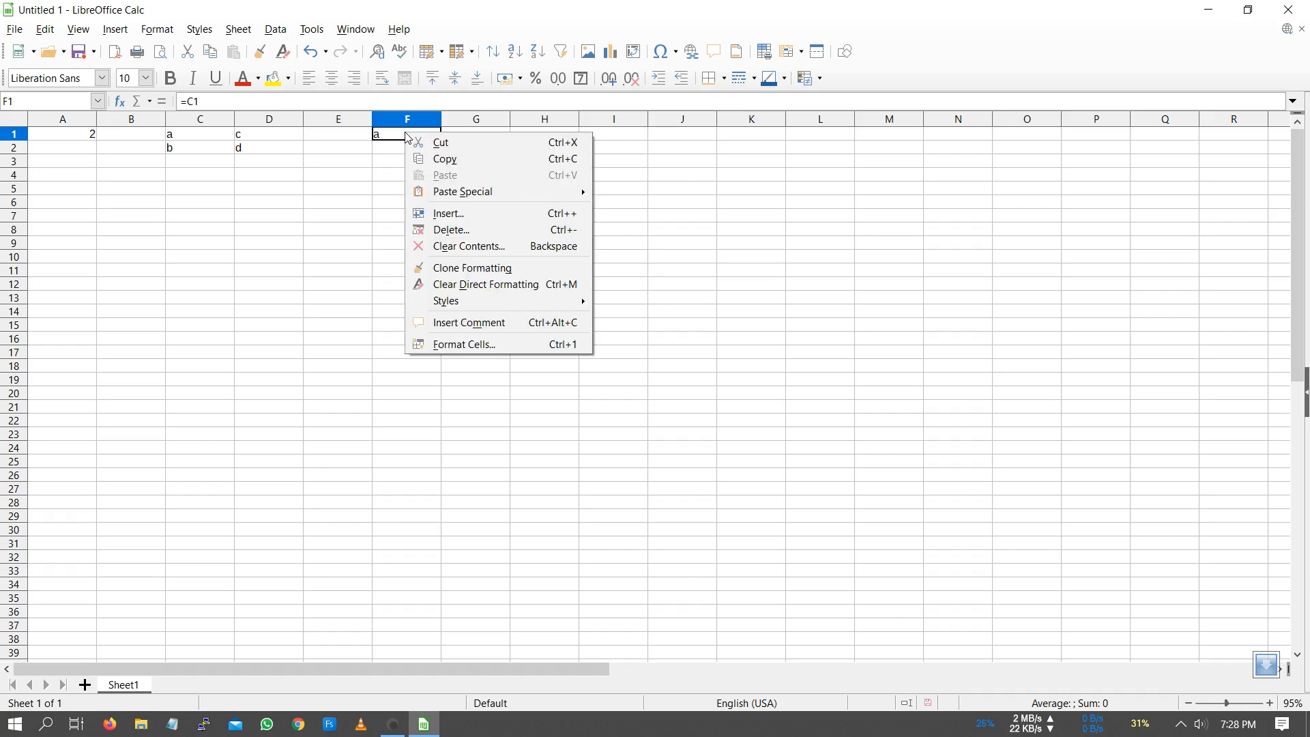
left_click(438, 160)
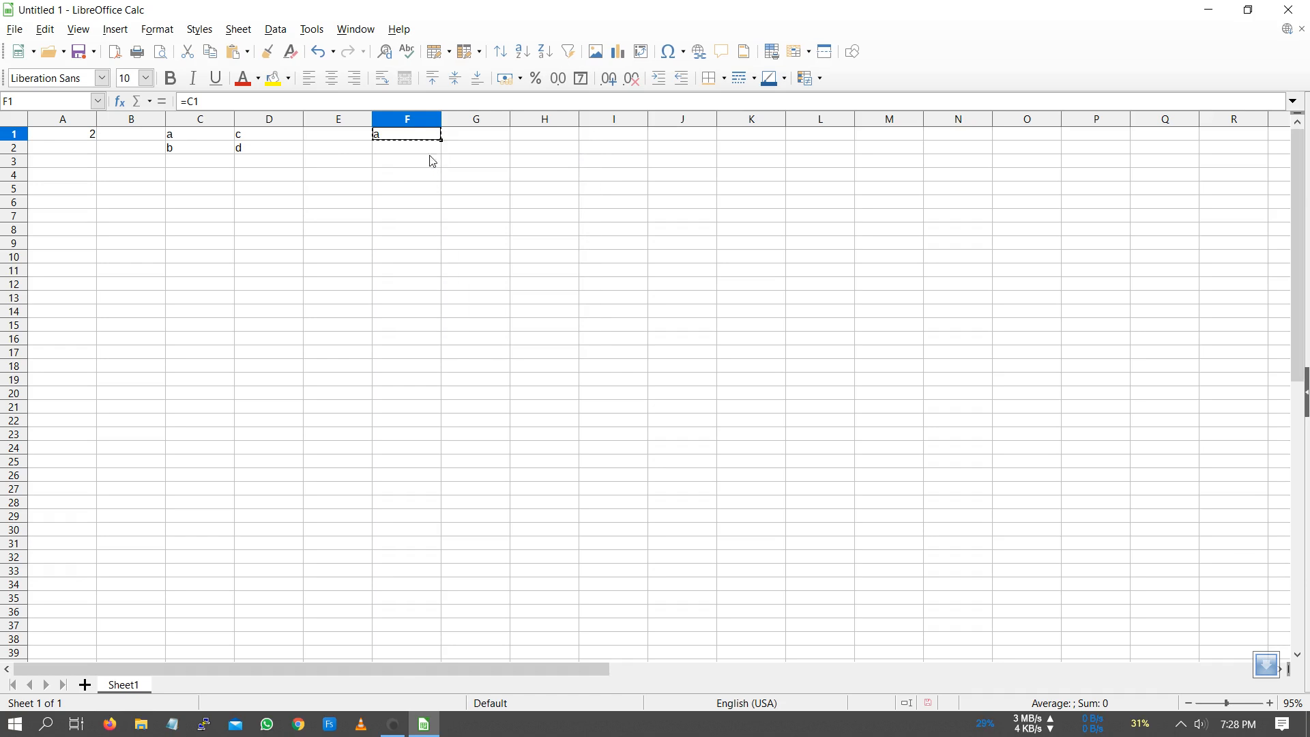
left_click_drag(415, 137, 473, 149)
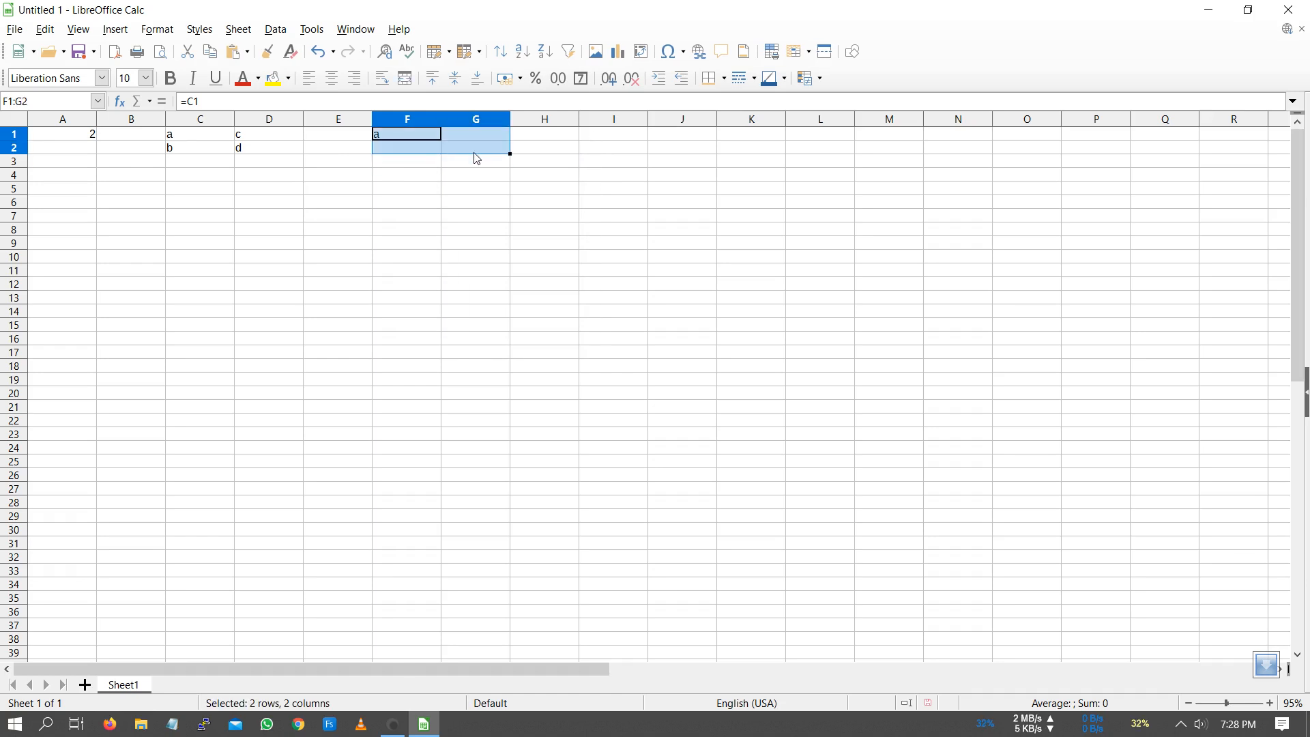
right_click(473, 146)
left_click(518, 192)
left_click(318, 51)
- Extend the formula in F1 across the range F1:G2
left_click(407, 170)
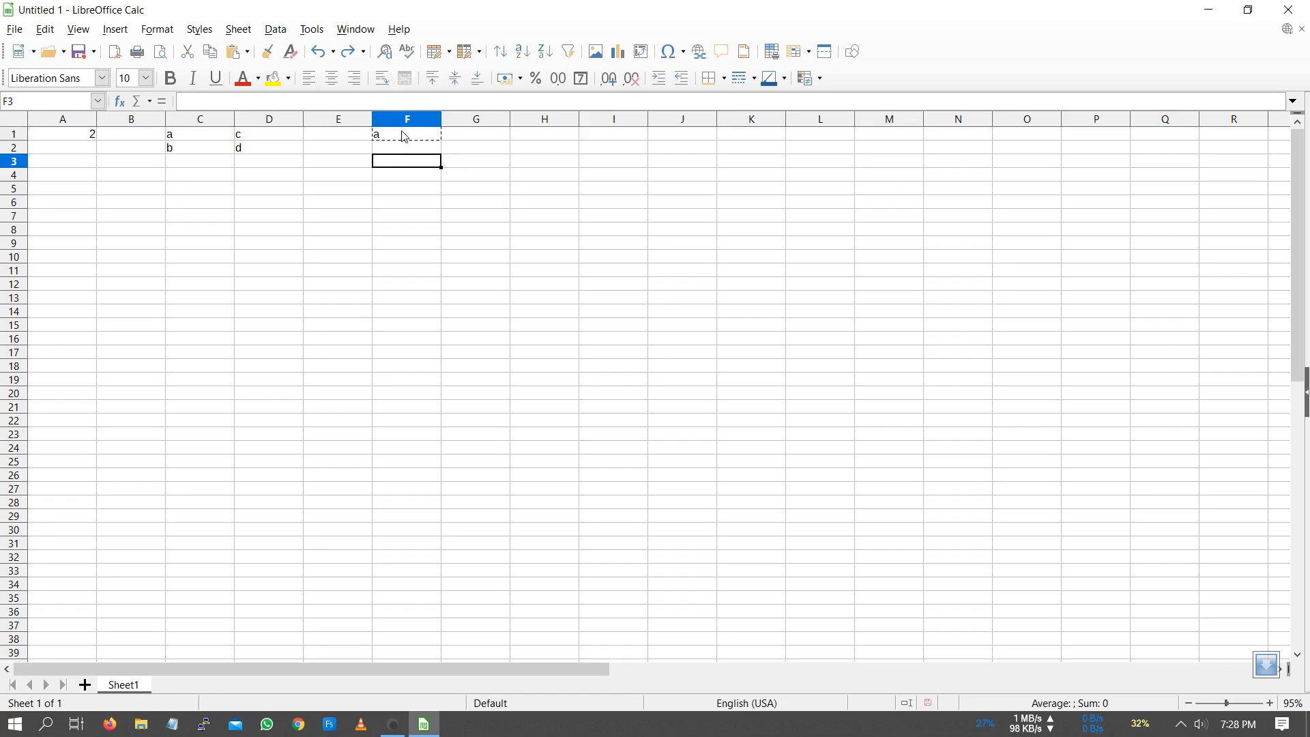
left_click(402, 135)
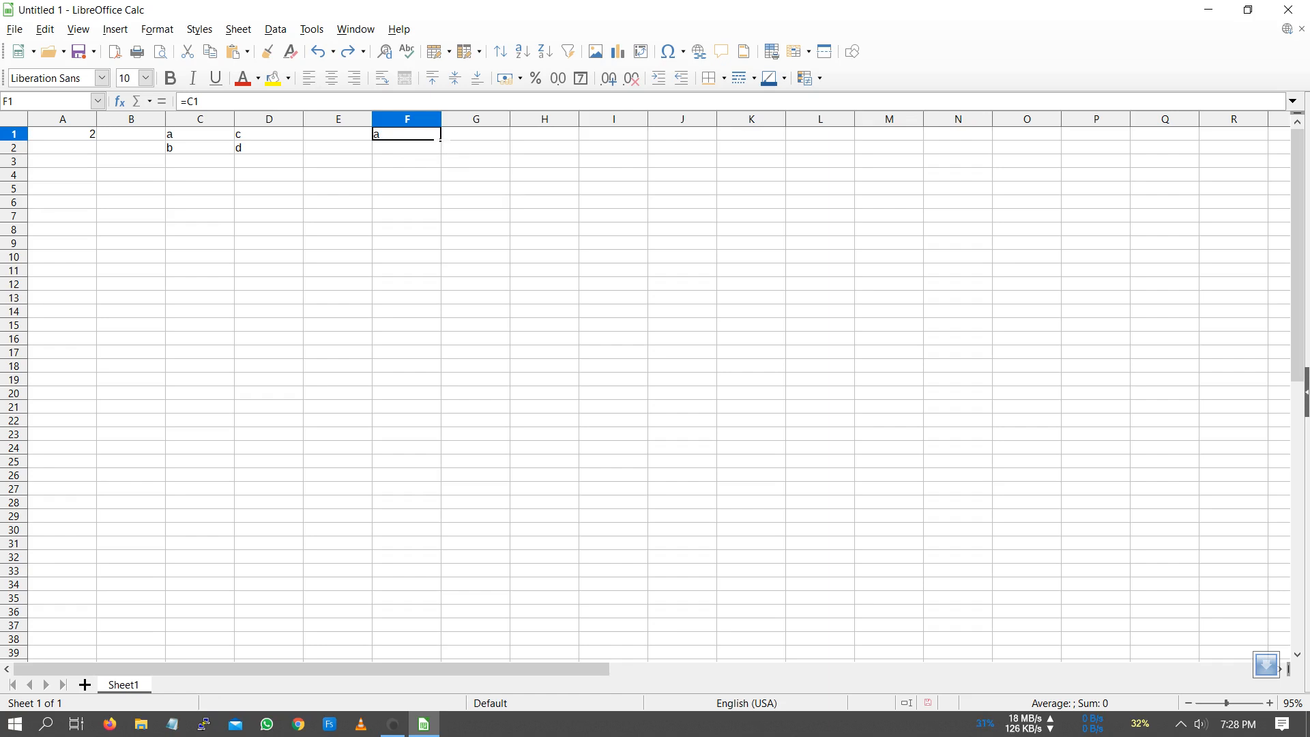
left_click_drag(441, 140, 496, 161)
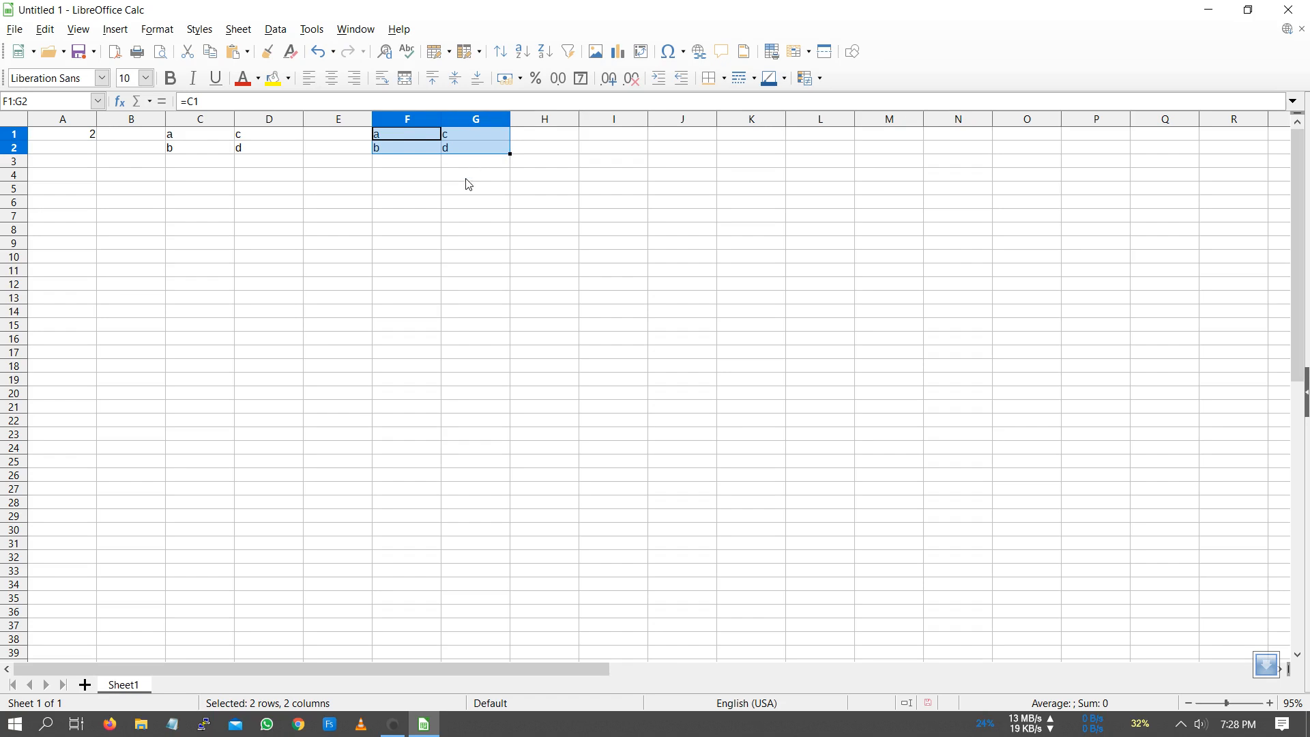
- Check which cell each formula in F1, F2, G1 and G2 refers to
left_click(401, 137)
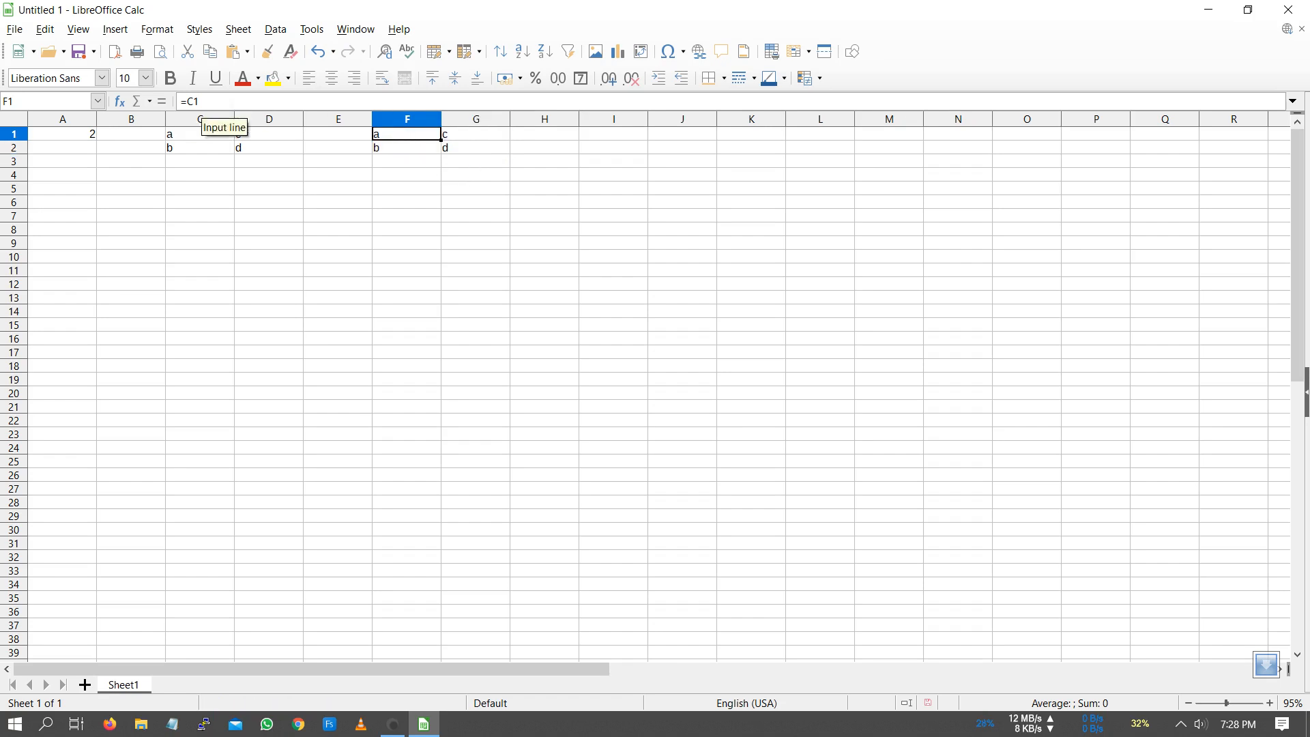
left_click(408, 148)
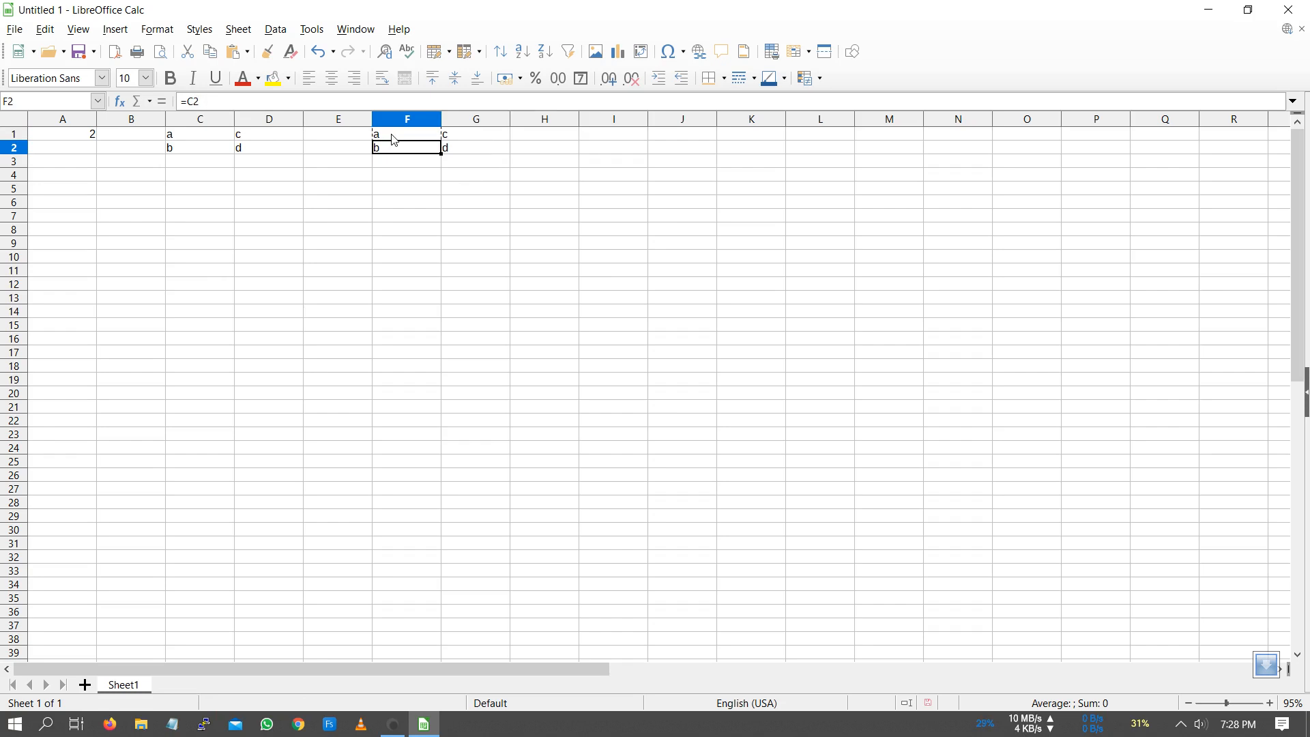
key("ctrl+c")
left_click(458, 140)
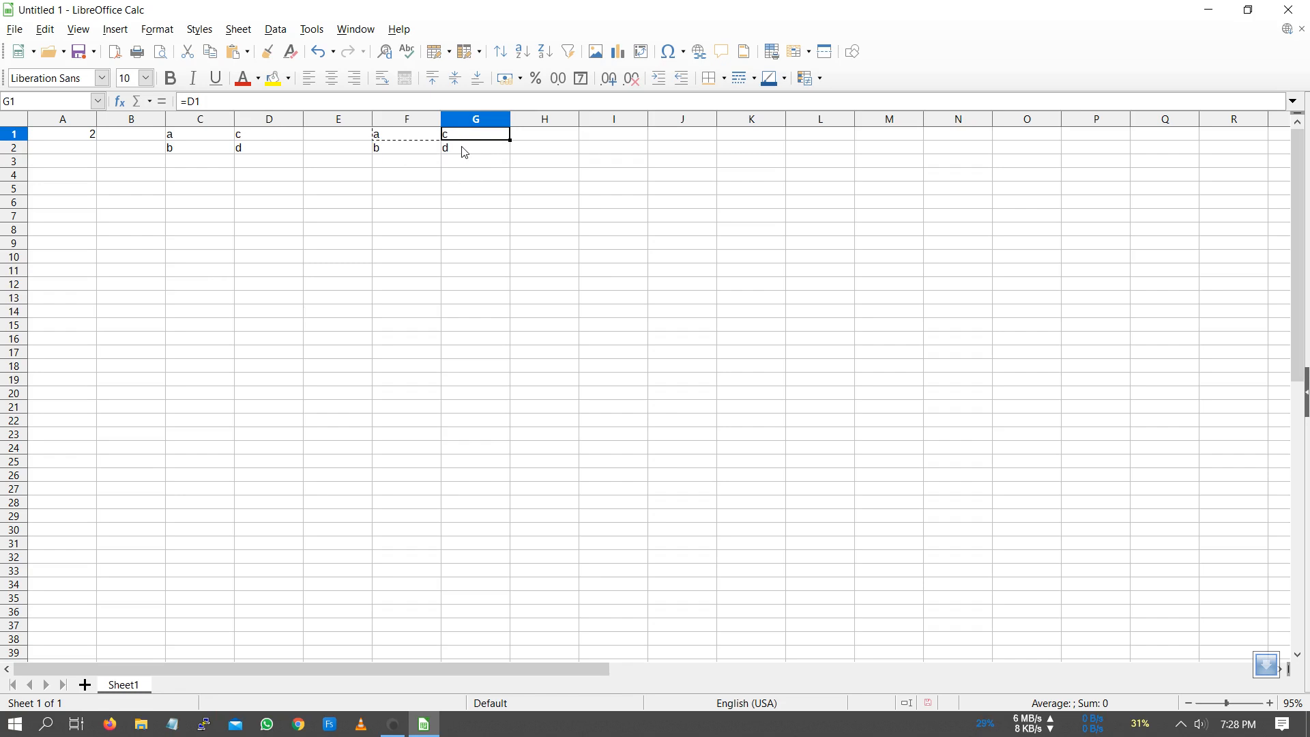
left_click(464, 151)
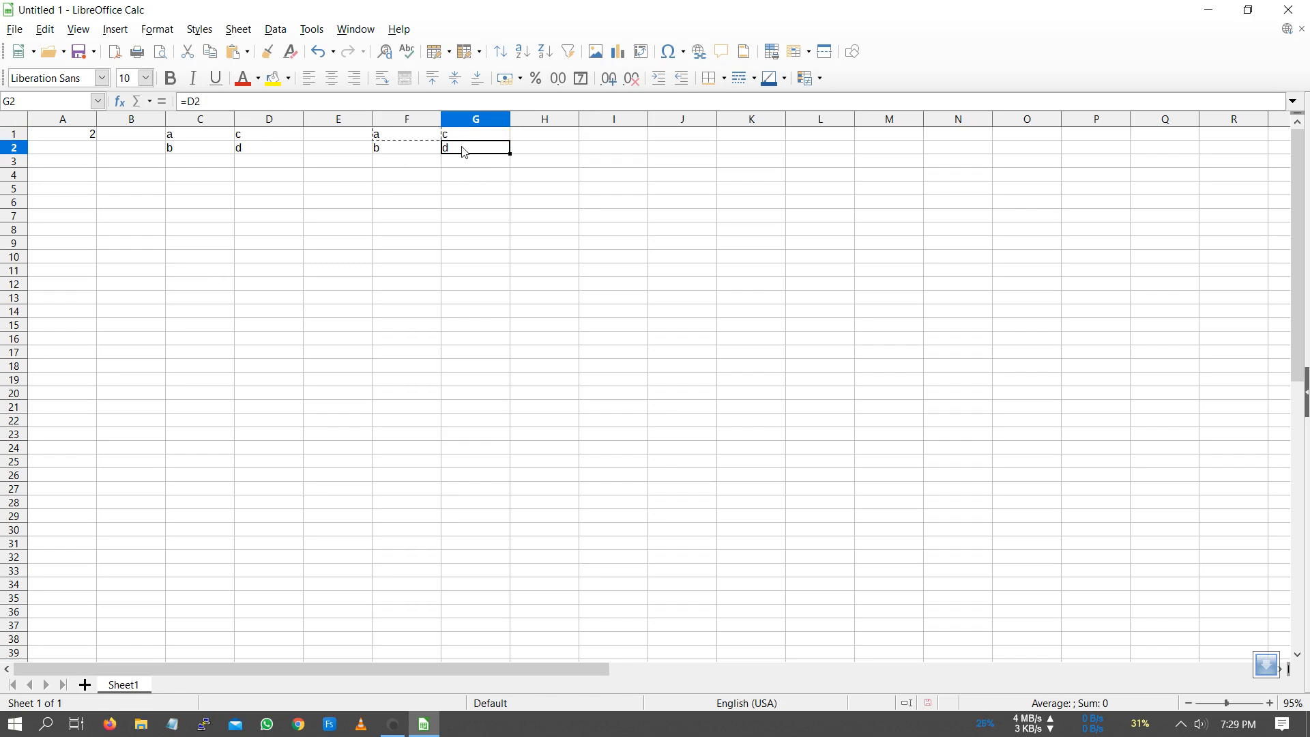
left_click(418, 137)
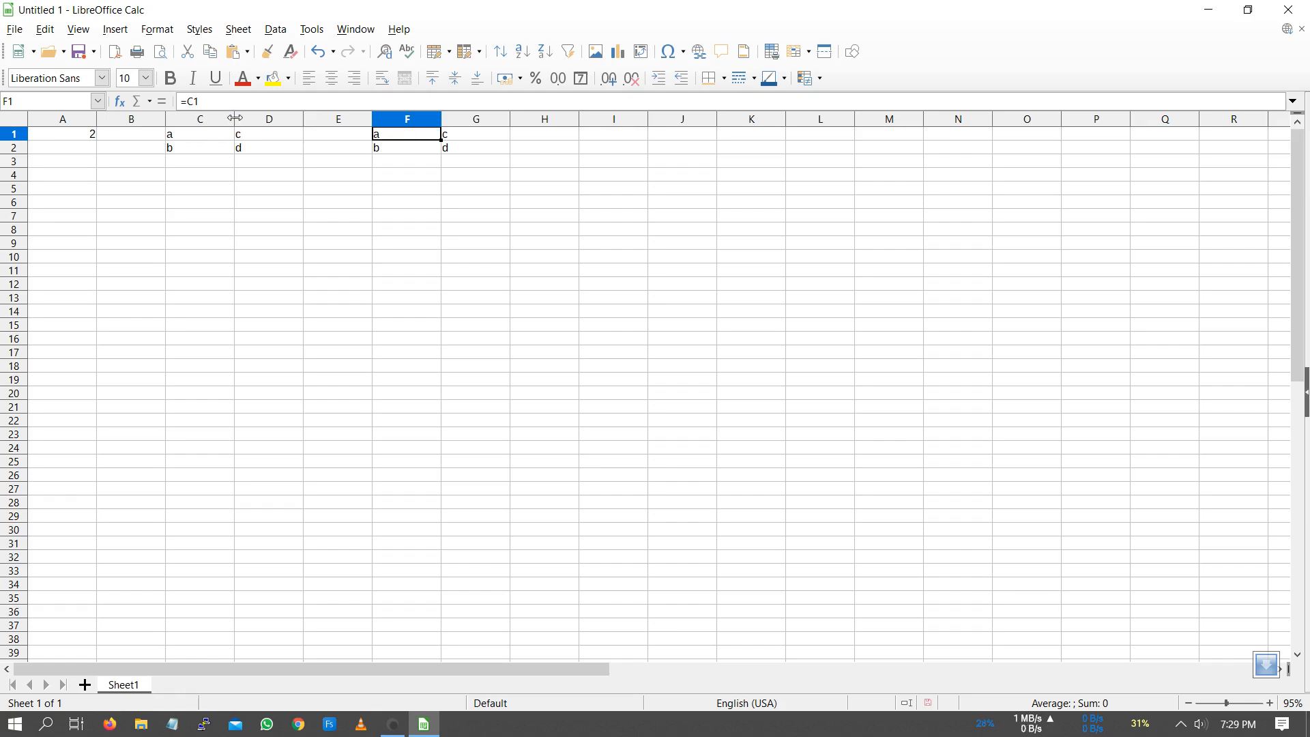
- Compare the formulas in F1 and F2 and examine how their references change within column F
left_click(391, 152)
left_click(398, 137)
left_click(399, 121)
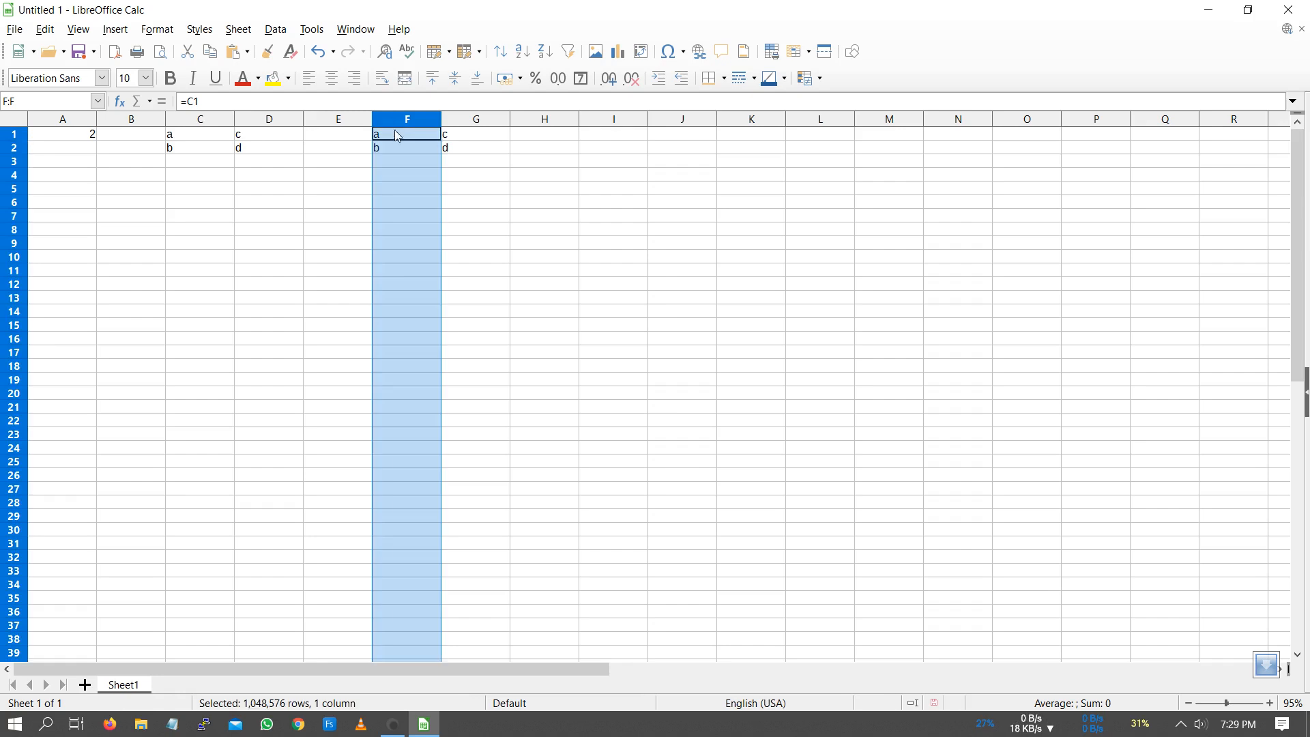
left_click(399, 138)
left_click(398, 149)
left_click(398, 135)
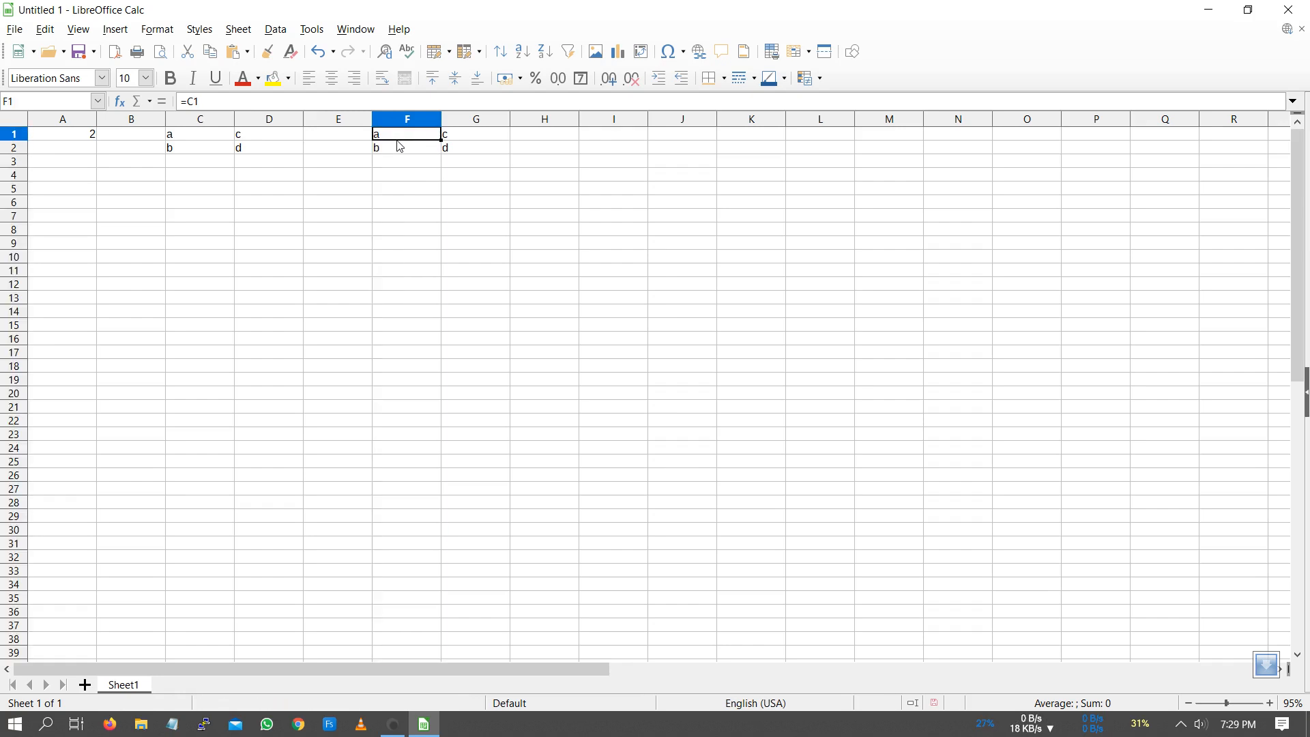
left_click(400, 147)
left_click(404, 121)
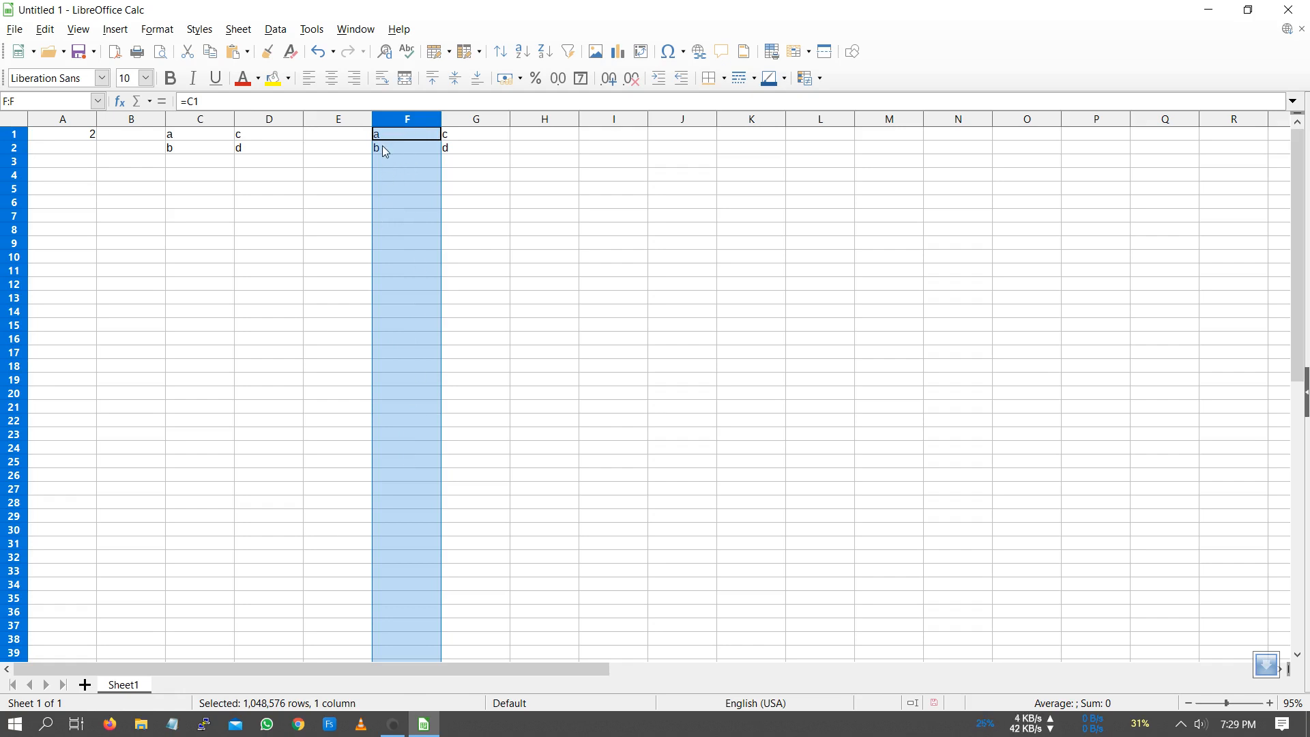
left_click(386, 133)
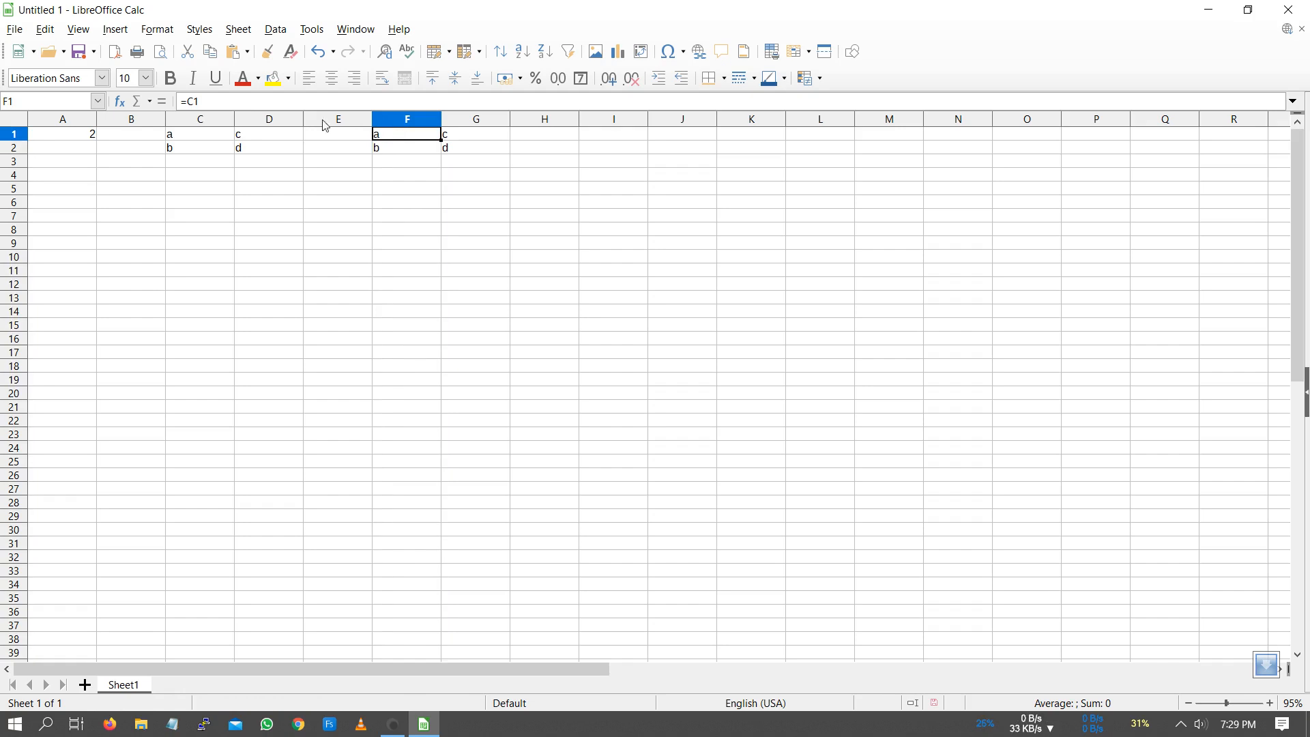
- Highlight the column letter C in the formulas of F1 and F2 to compare their references, leaving both unedited
left_click_drag(188, 101, 194, 101)
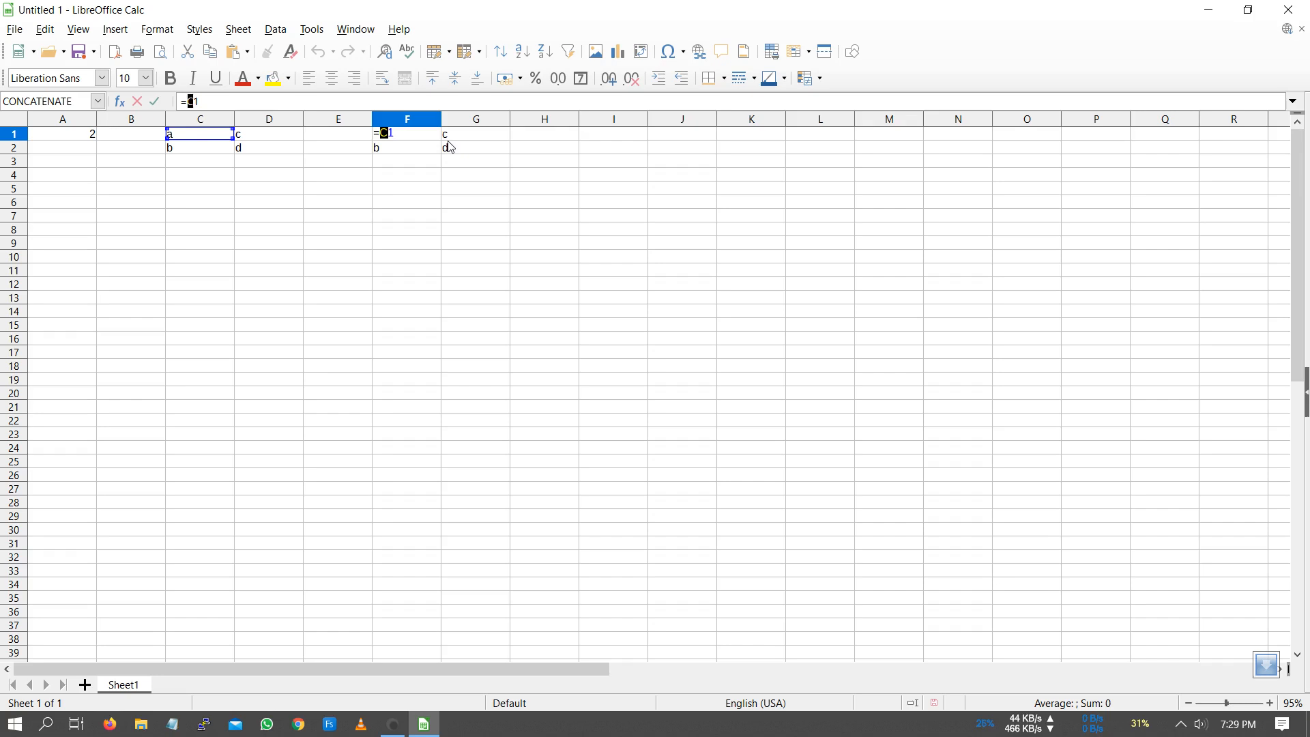
key("Escape")
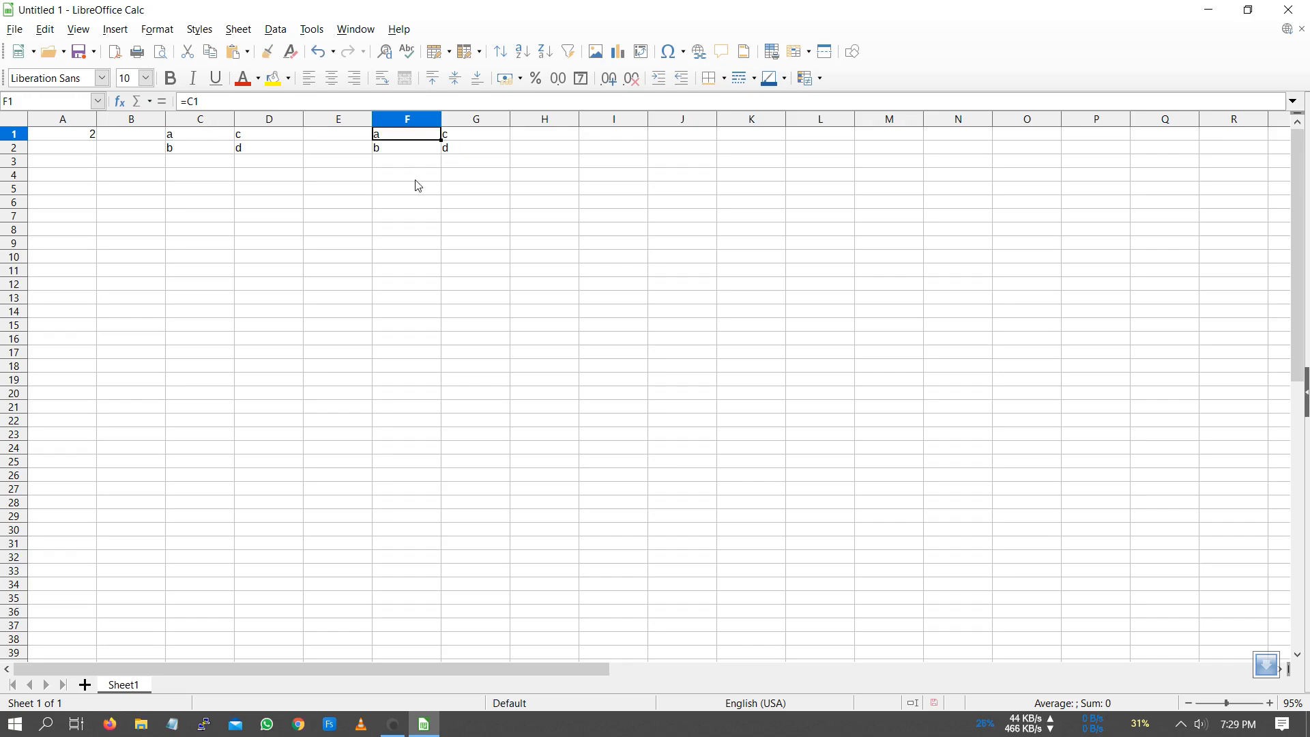
left_click(384, 147)
left_click(190, 101)
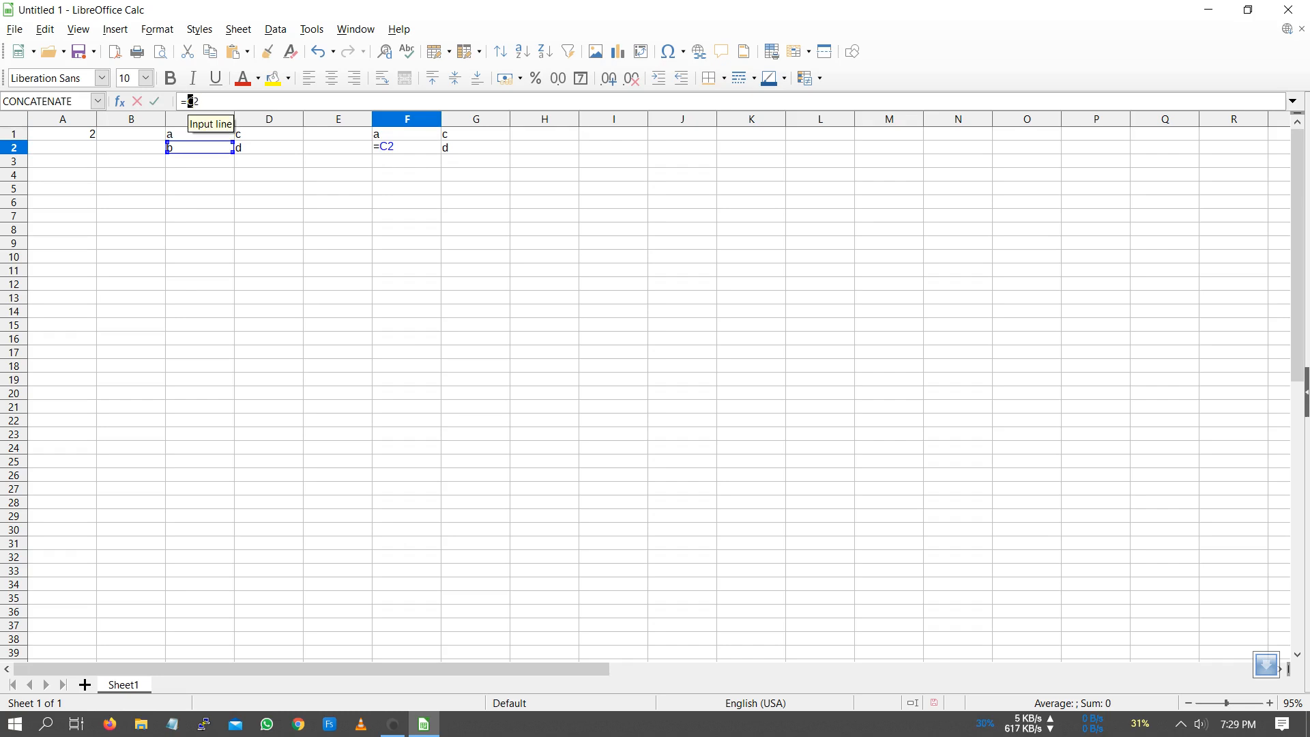
left_click_drag(189, 102, 193, 103)
key("Escape")
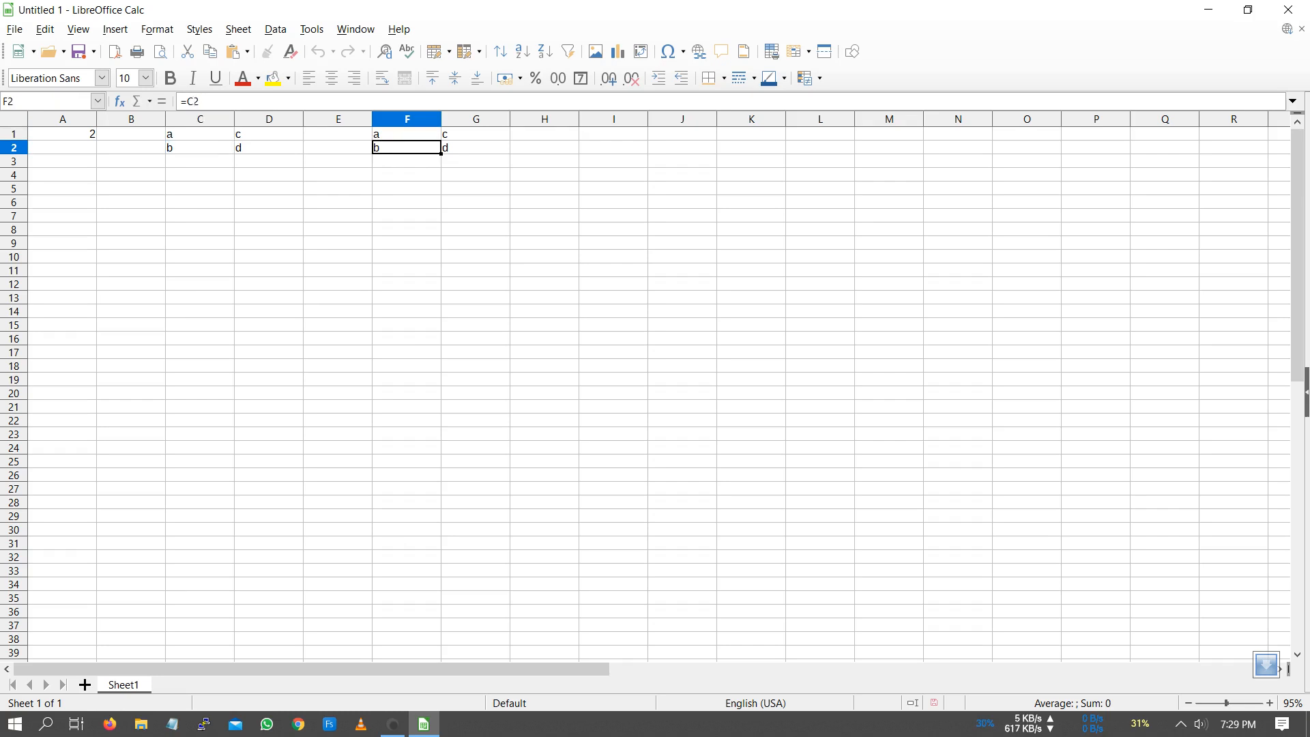
- Compare the formulas in F1 and F2 with their row positions to see how the reference changes between rows
left_click(390, 136)
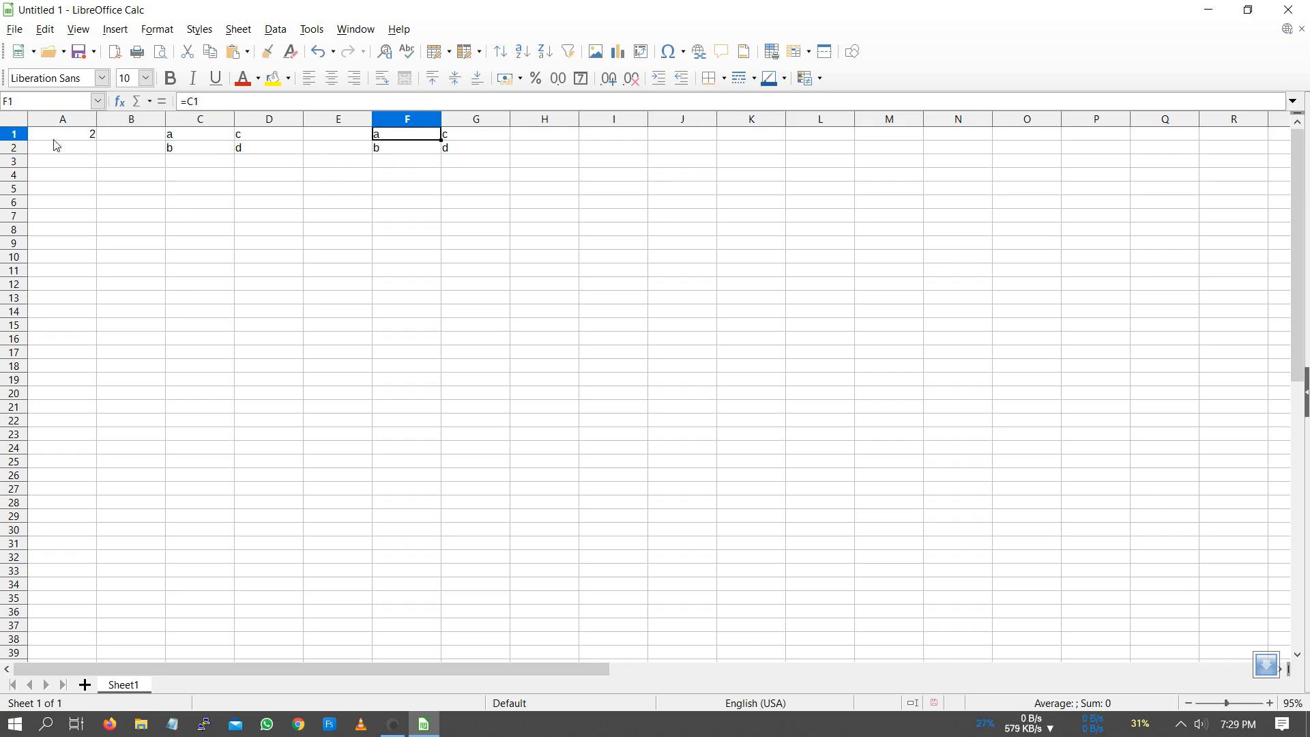
left_click(16, 135)
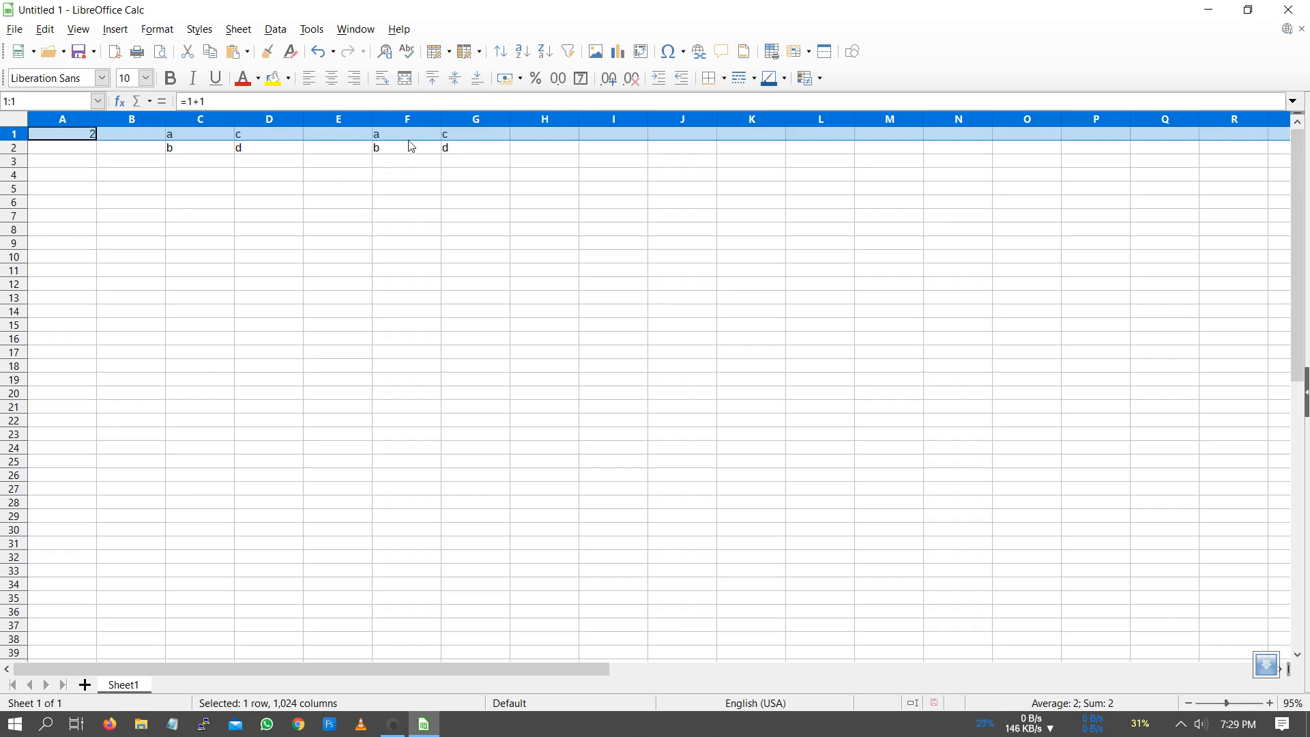
left_click(19, 149)
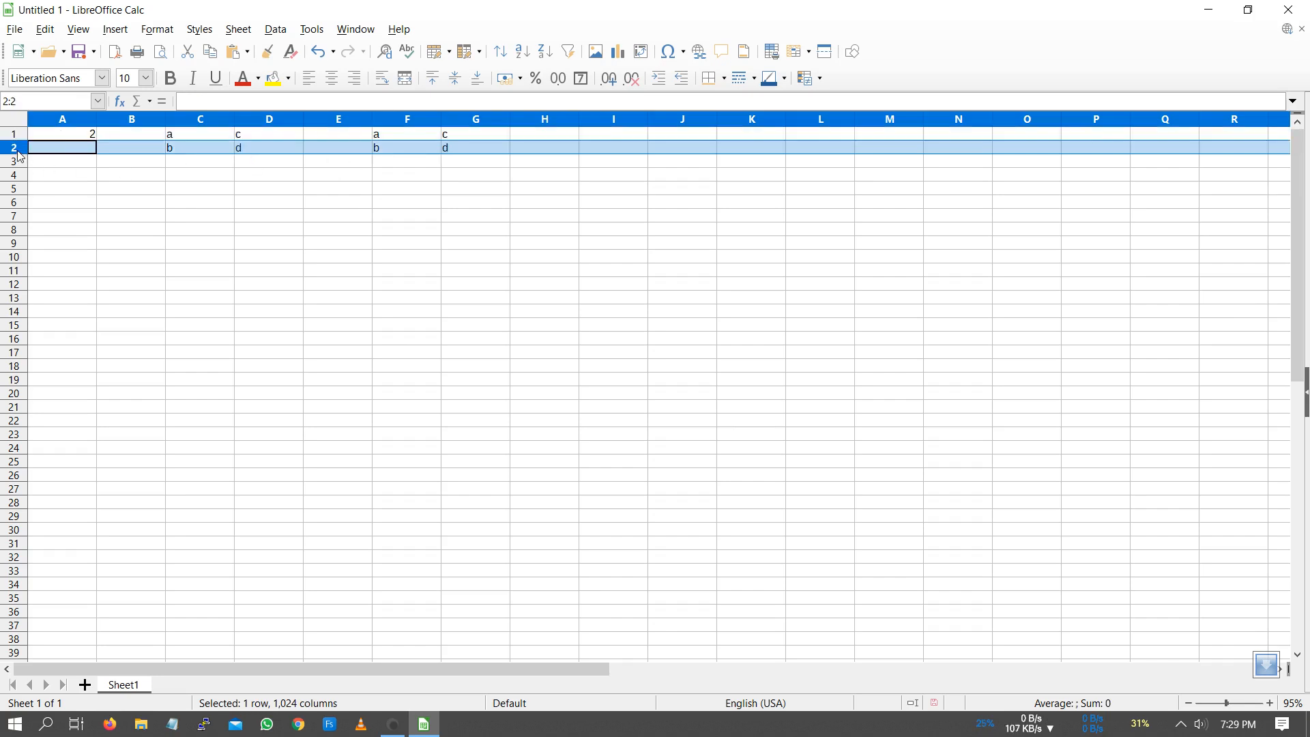
left_click(390, 136)
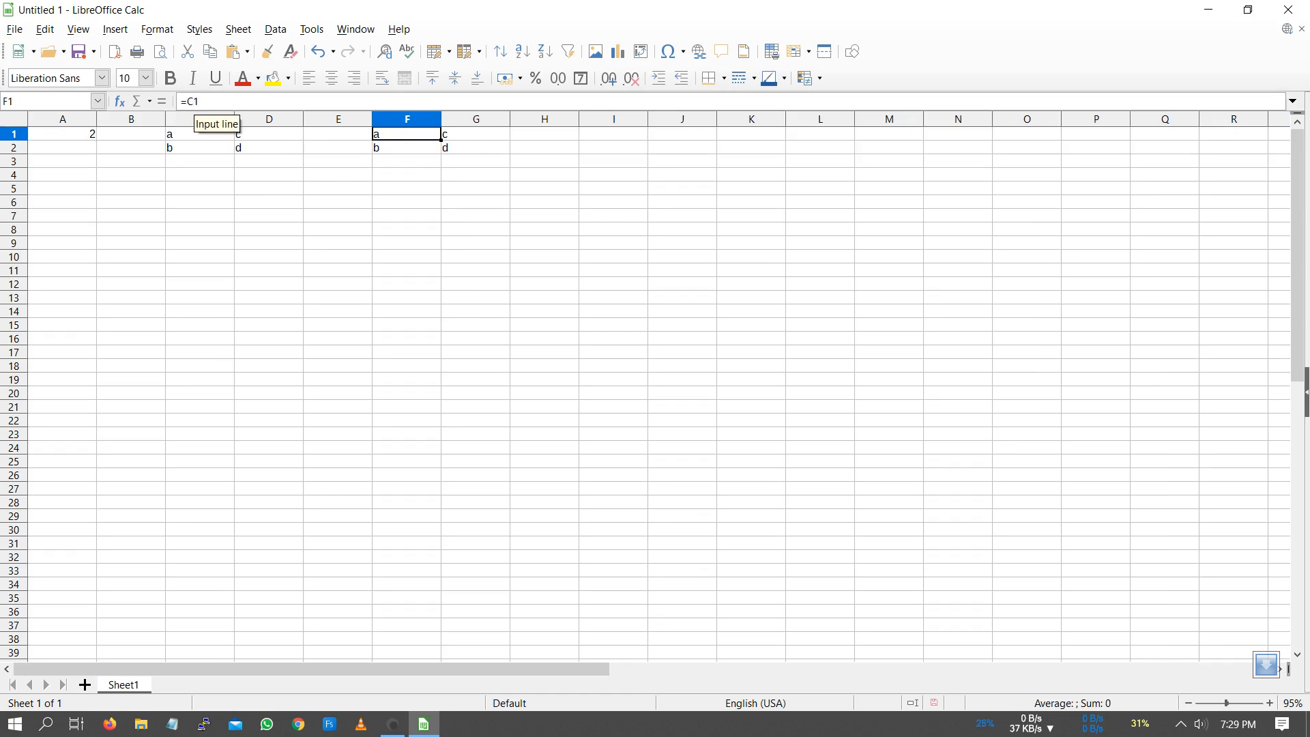
left_click(395, 153)
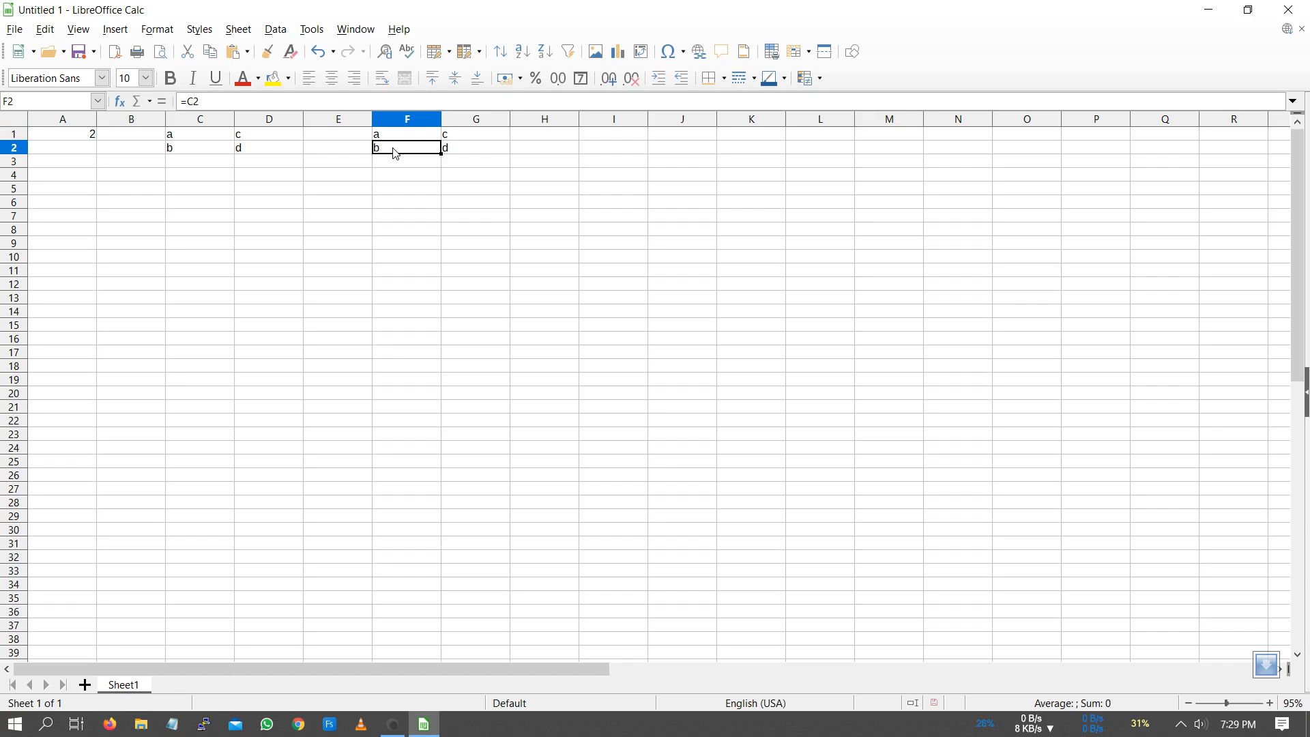
left_click(398, 140)
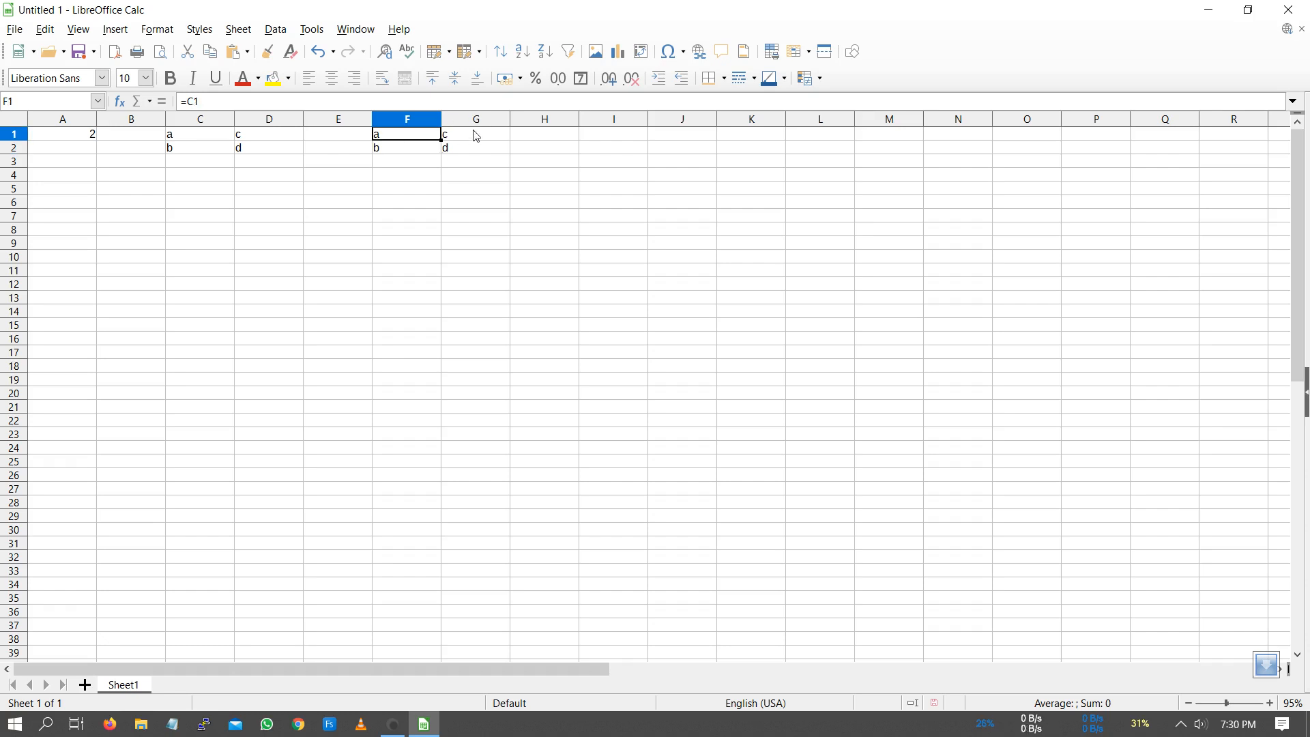
- Compare the formulas in columns F and G to see how the column reference changes, checking F1, G1 and G2
left_click(400, 123)
left_click(464, 120)
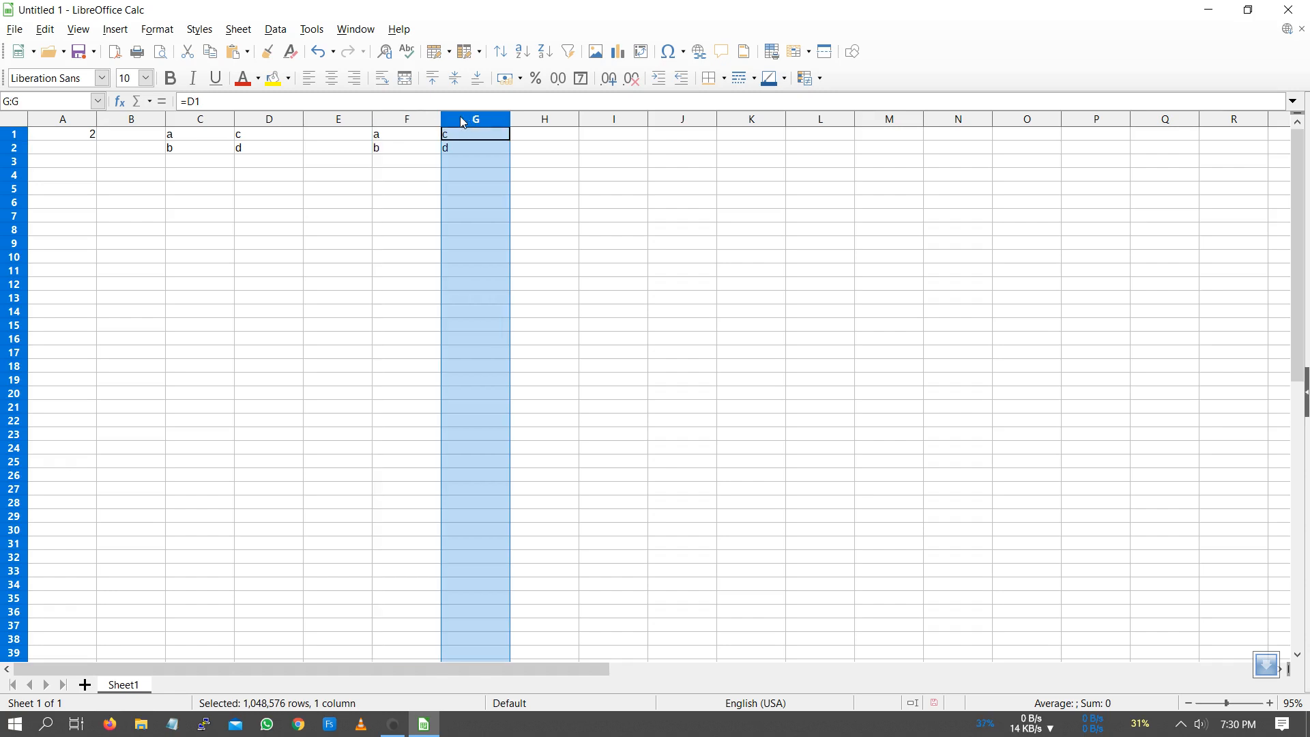
left_click(422, 122)
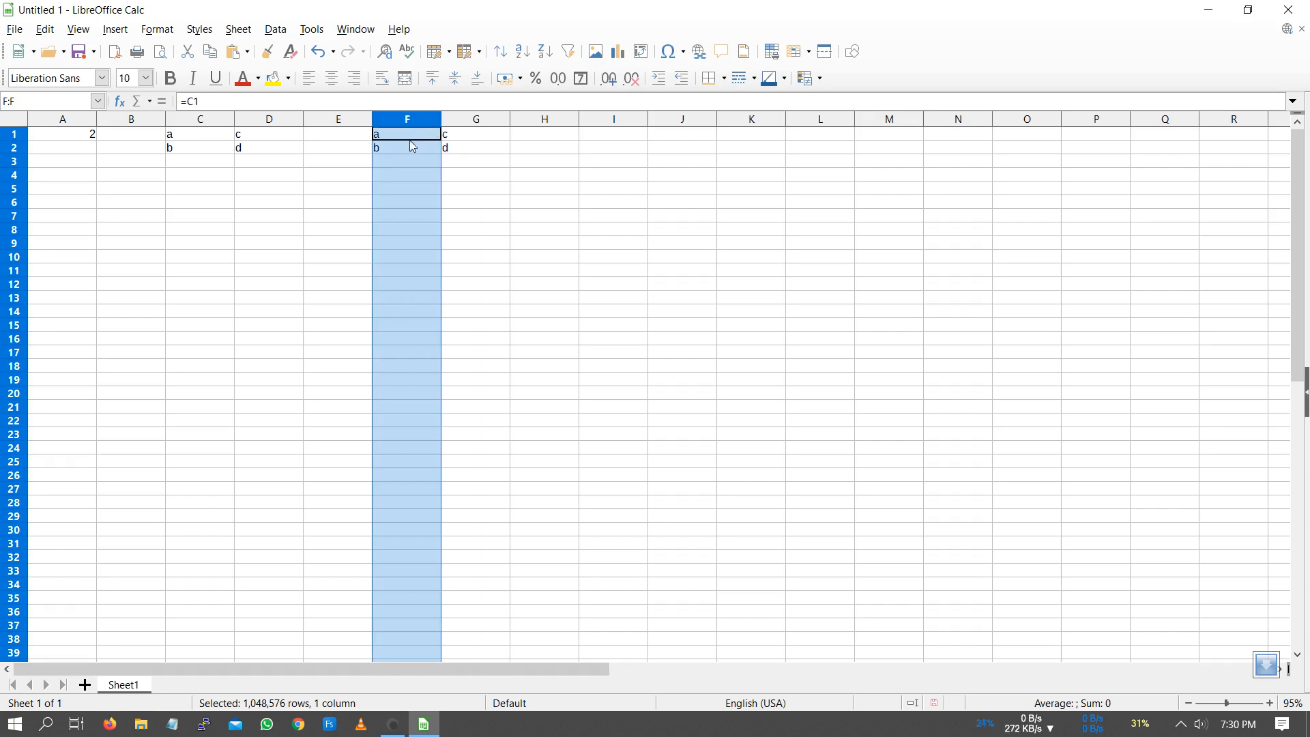
left_click(413, 137)
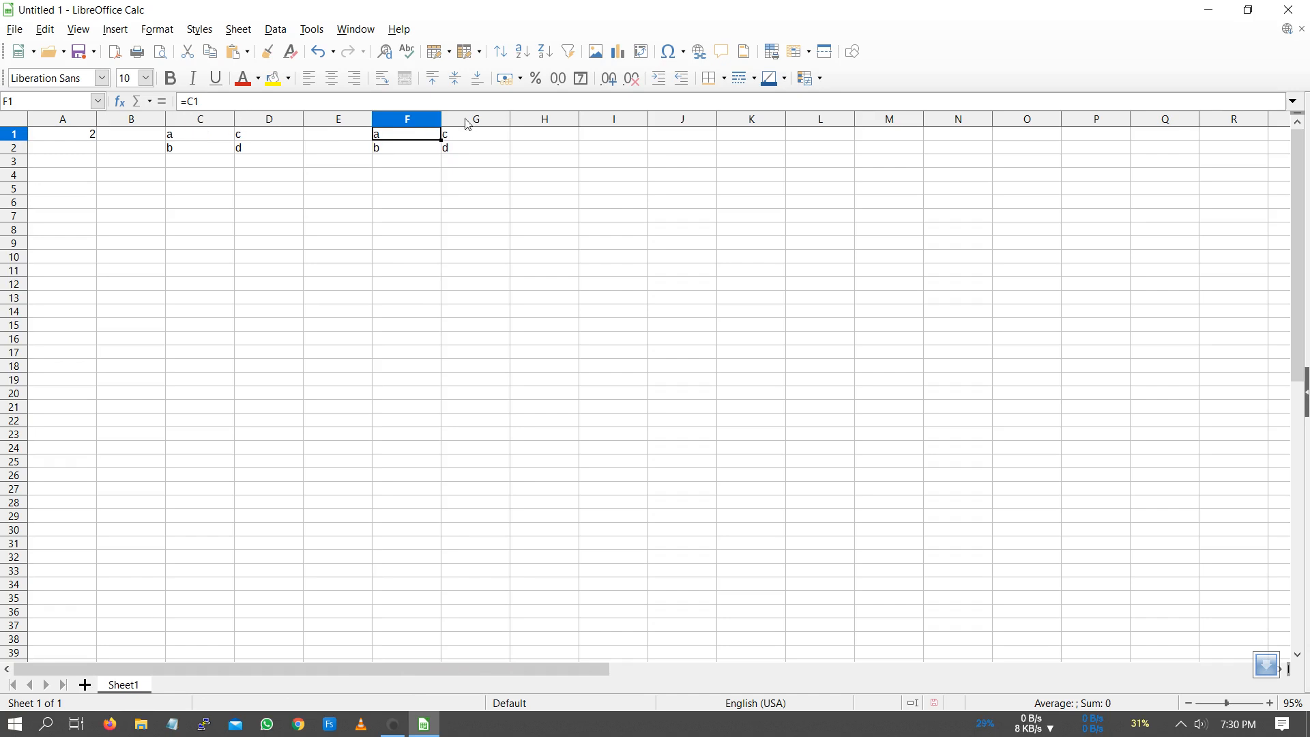
left_click(475, 140)
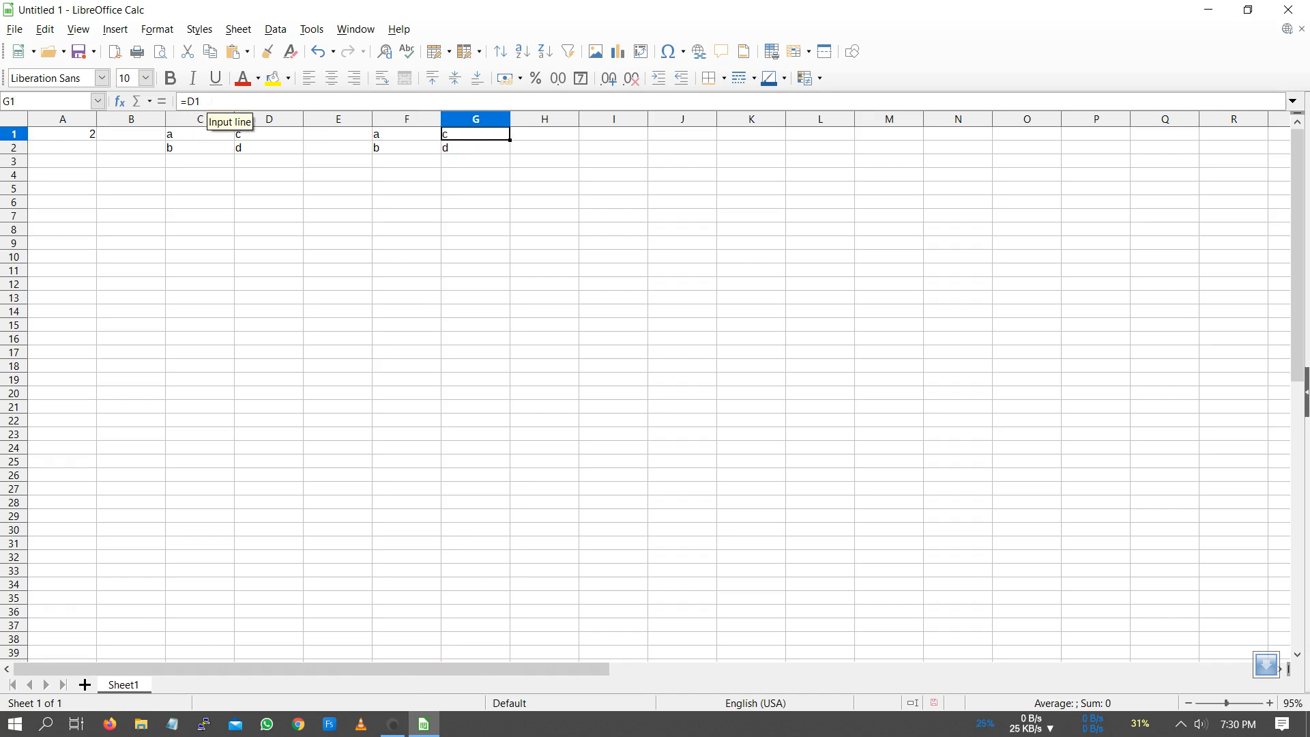
left_click(462, 153)
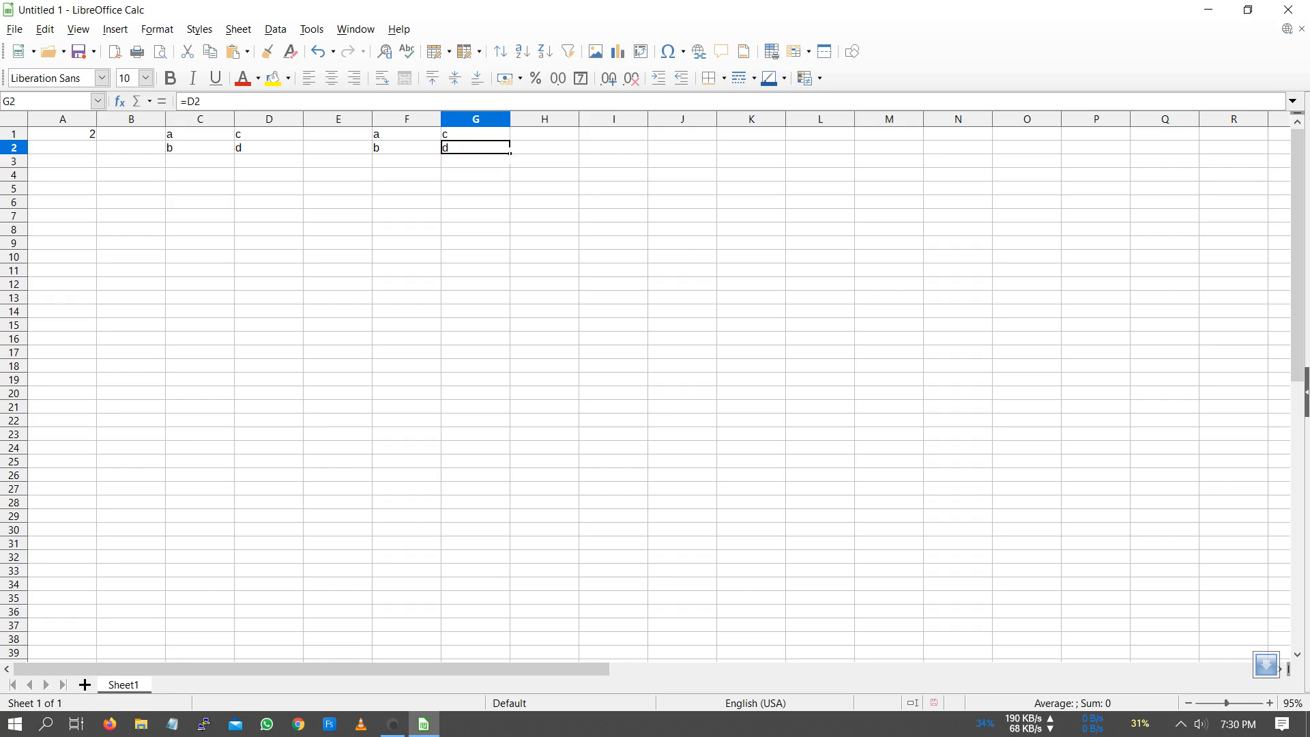
- Extend the formula in G2 down to G4 and check the references in G3 and G4
left_click_drag(511, 153, 503, 178)
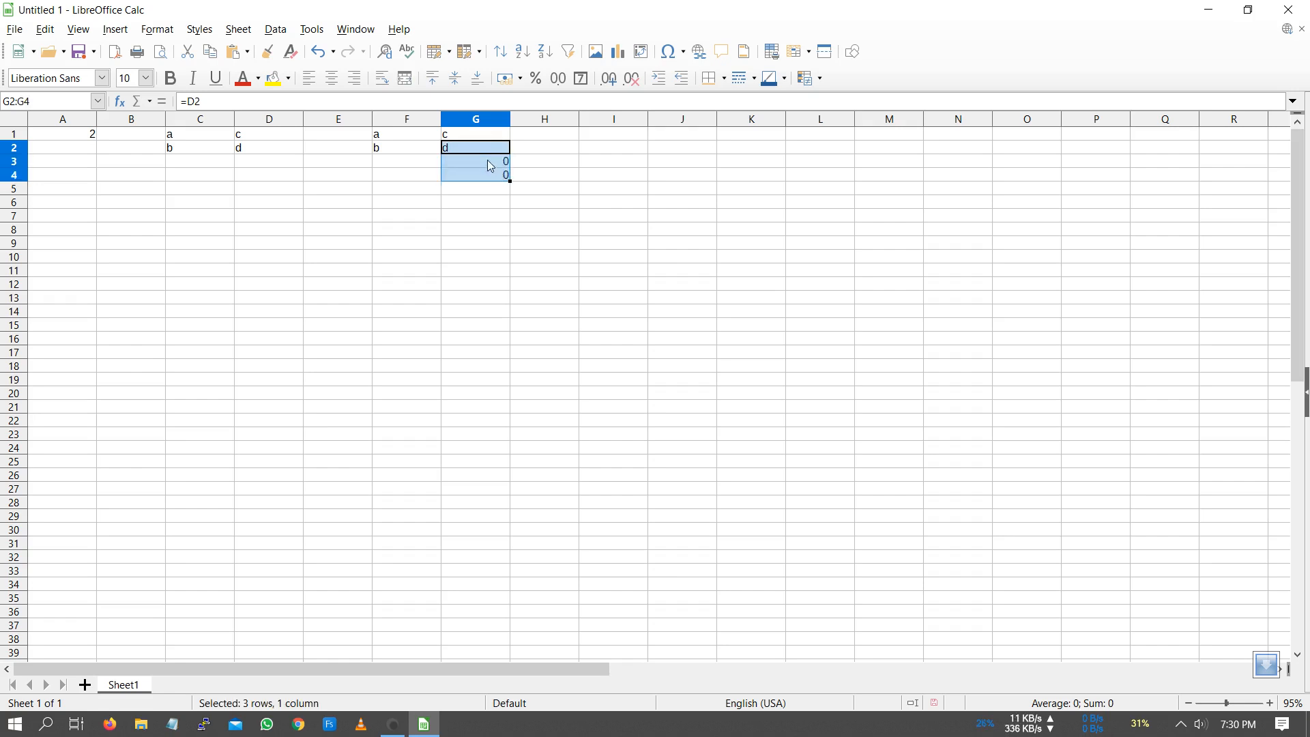
left_click(490, 166)
left_click(497, 174)
- Extend the formula in G1 across to I1 and check the references in H1 and I1
left_click(477, 133)
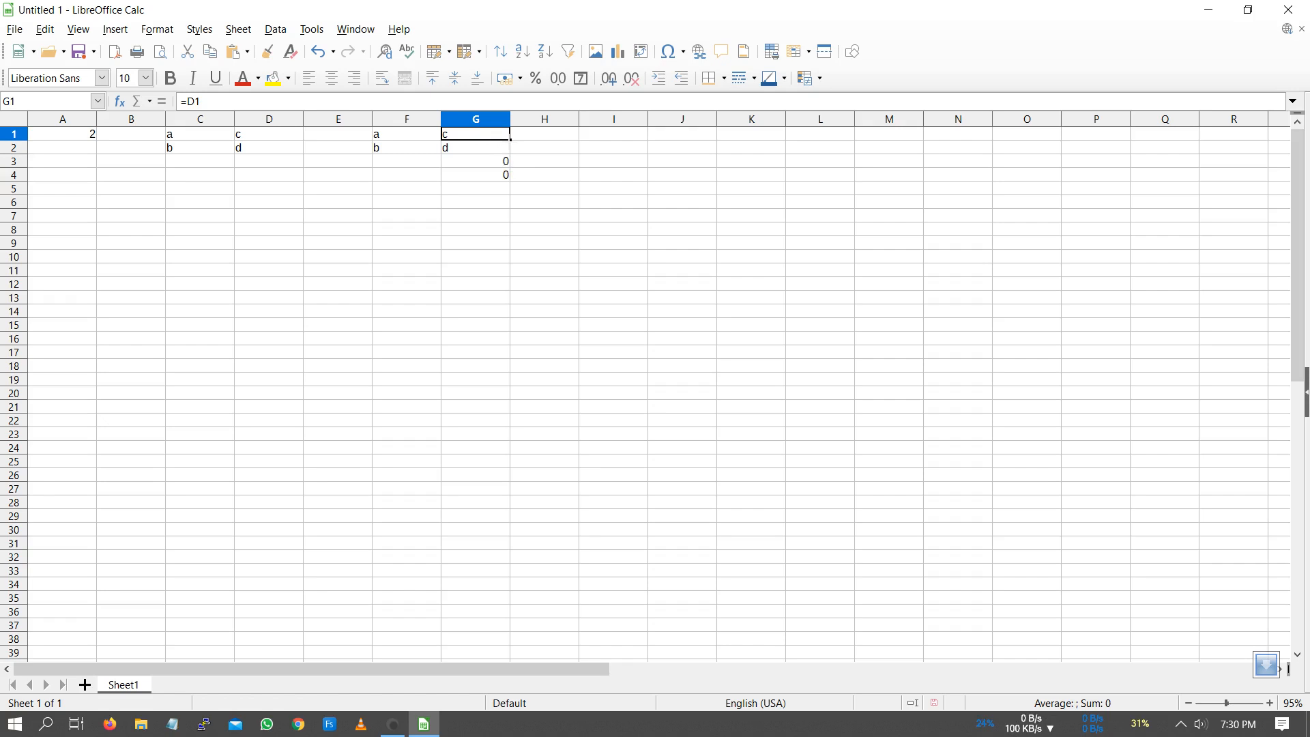
left_click_drag(539, 138, 614, 140)
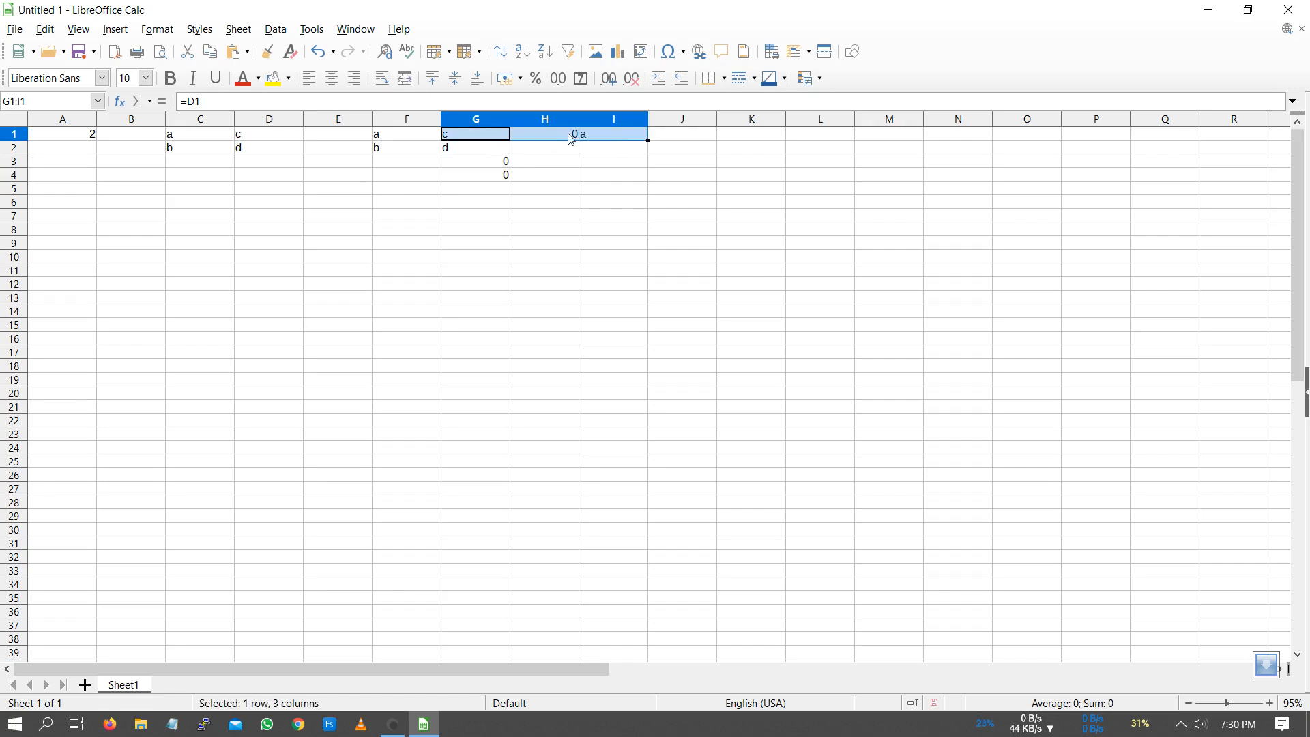
left_click(561, 140)
left_click(599, 145)
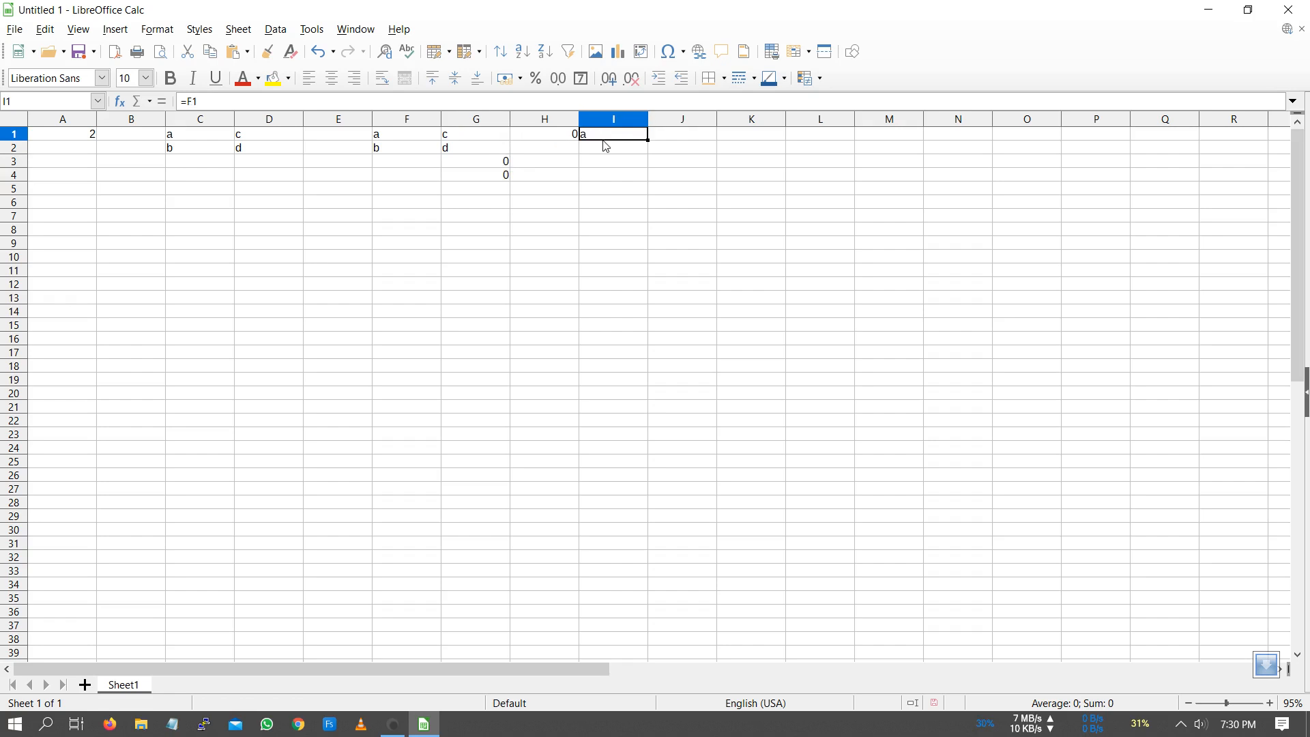
- Extend the formula in G3 across to H3 and check the copied reference
left_click(491, 165)
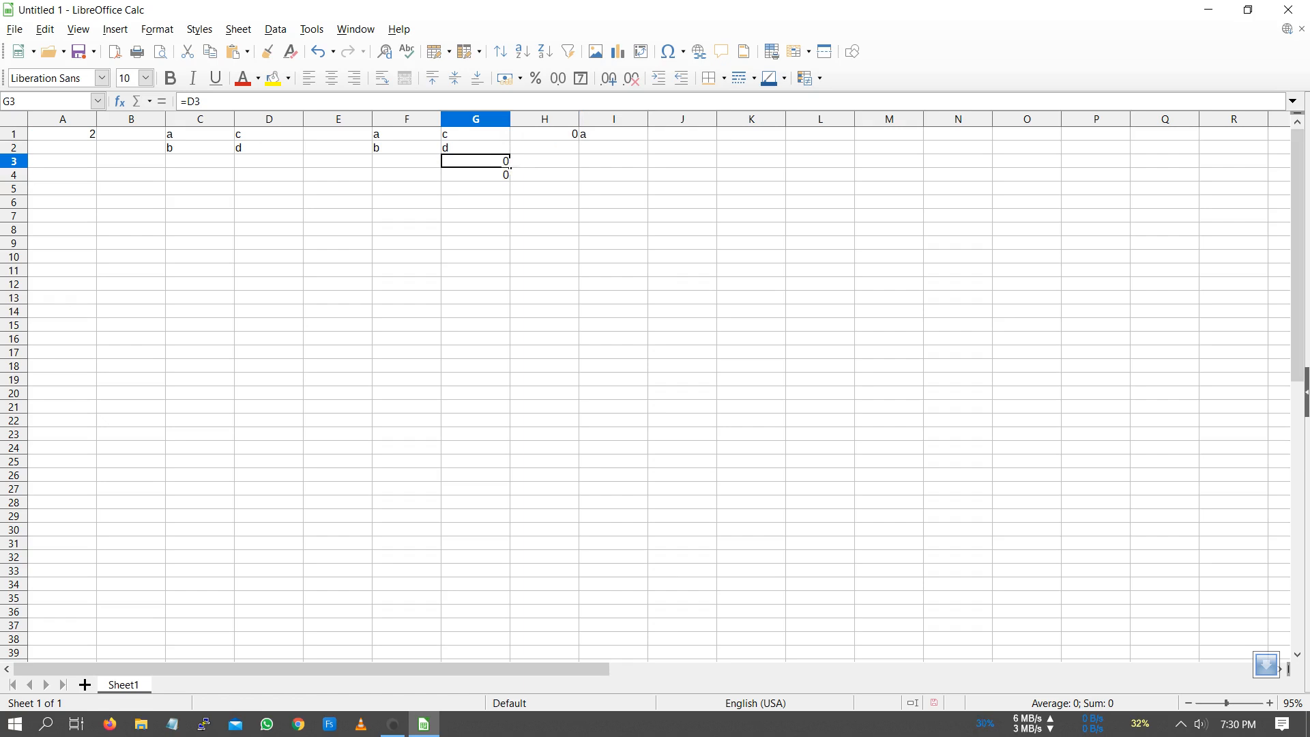
left_click_drag(510, 167, 566, 167)
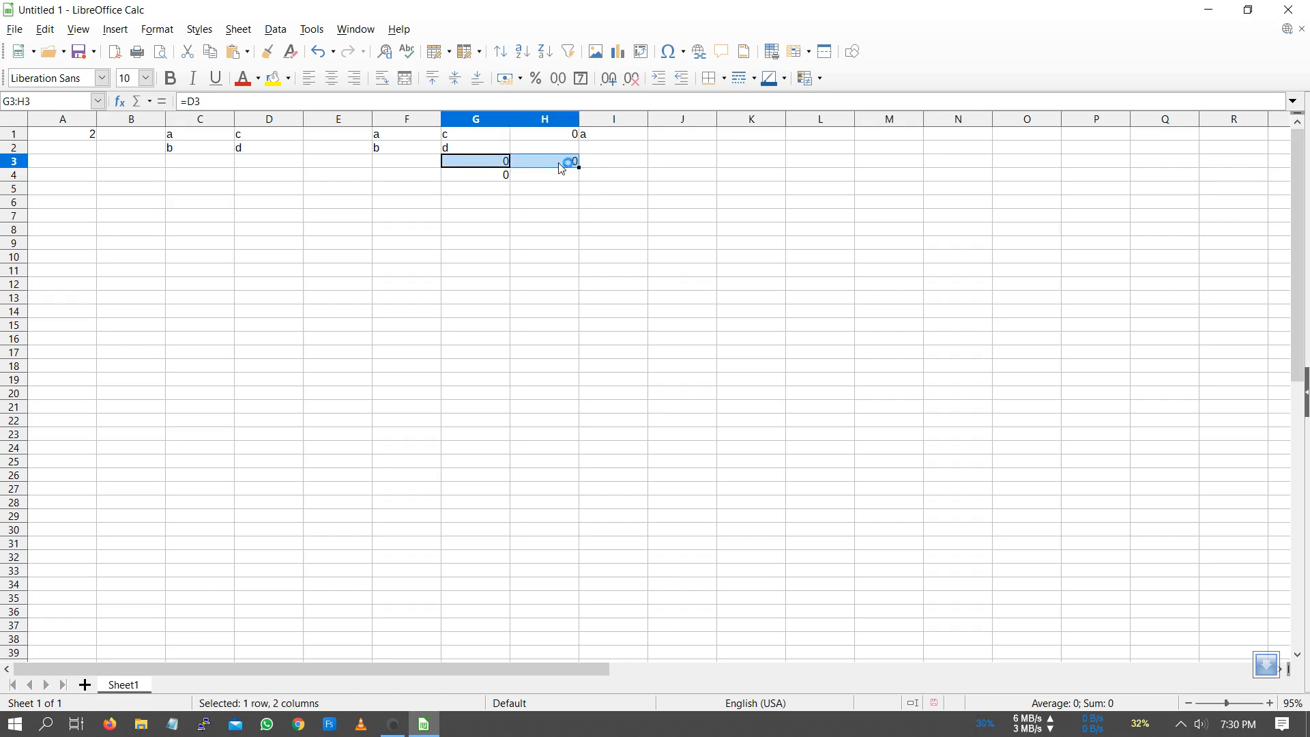
left_click(565, 162)
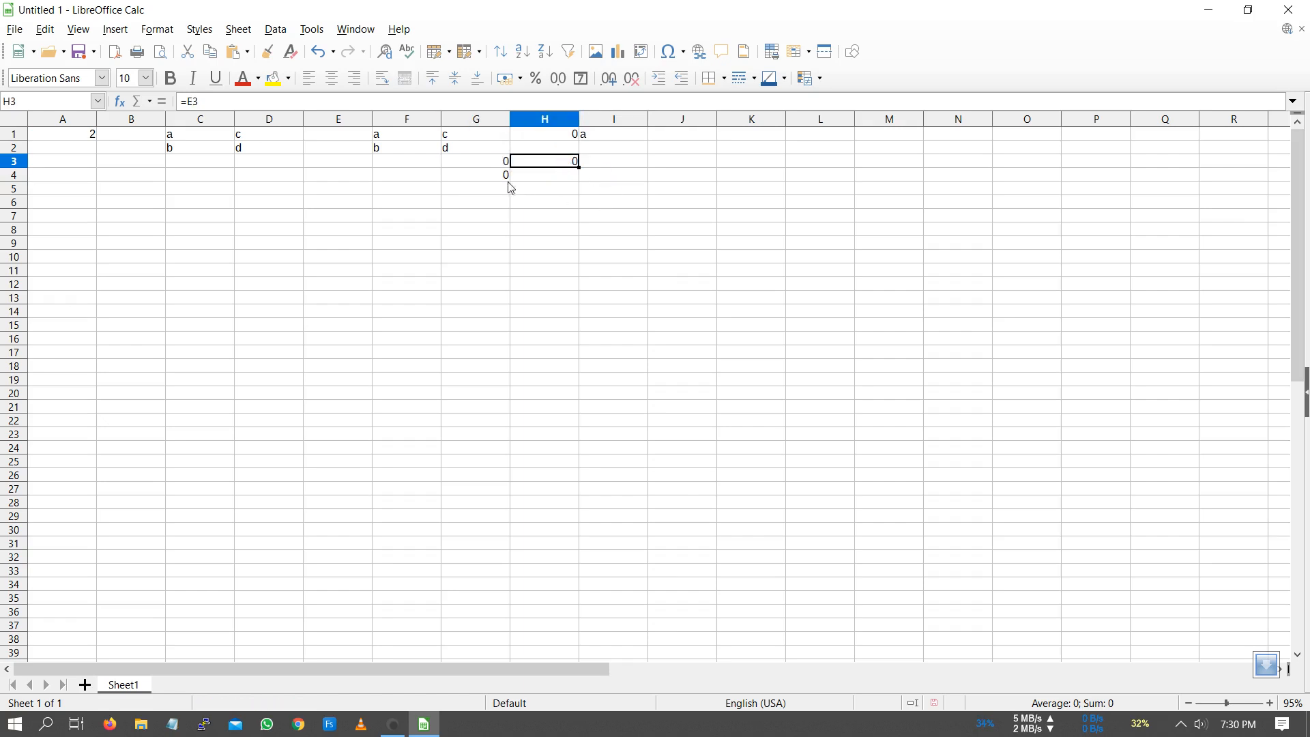
- Clear the extra copied formulas from G3:G4, H3, H1 and I1
left_click(492, 167)
left_click_drag(491, 166, 499, 179)
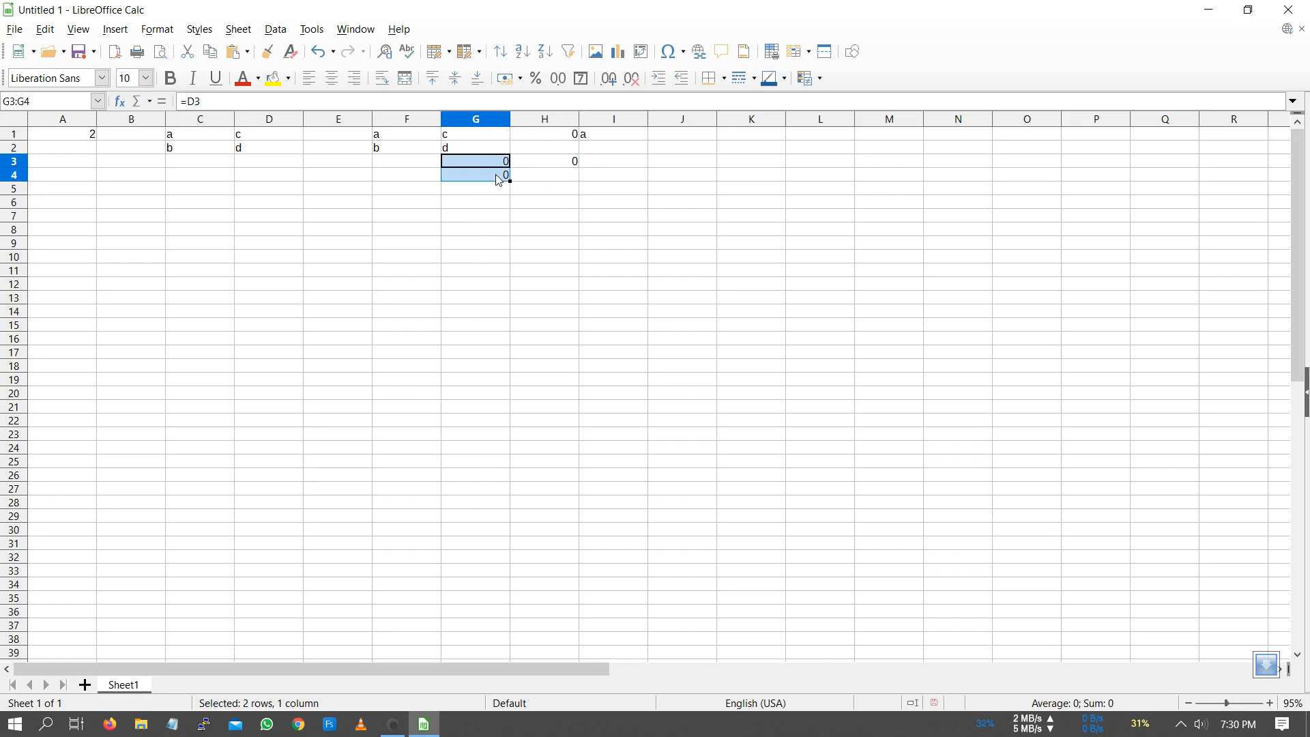
key("Delete")
key("Right")
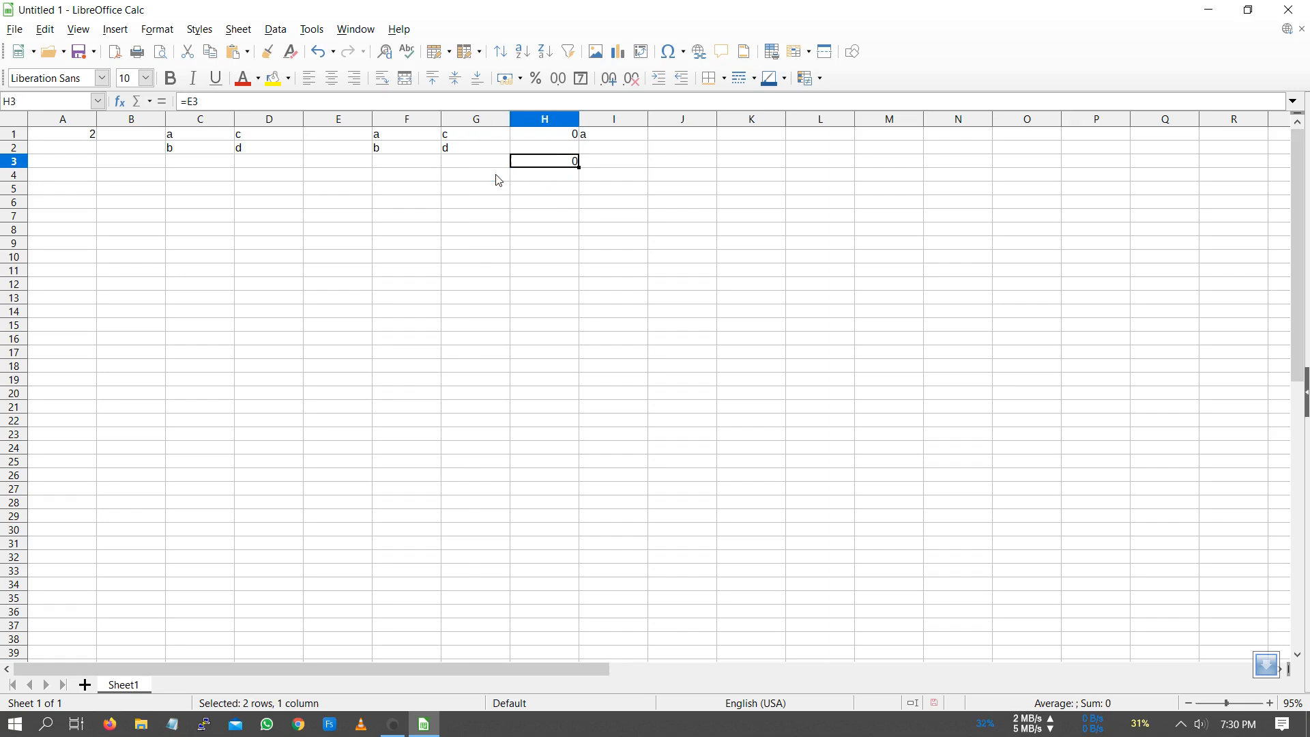
key("Delete")
key("Up")
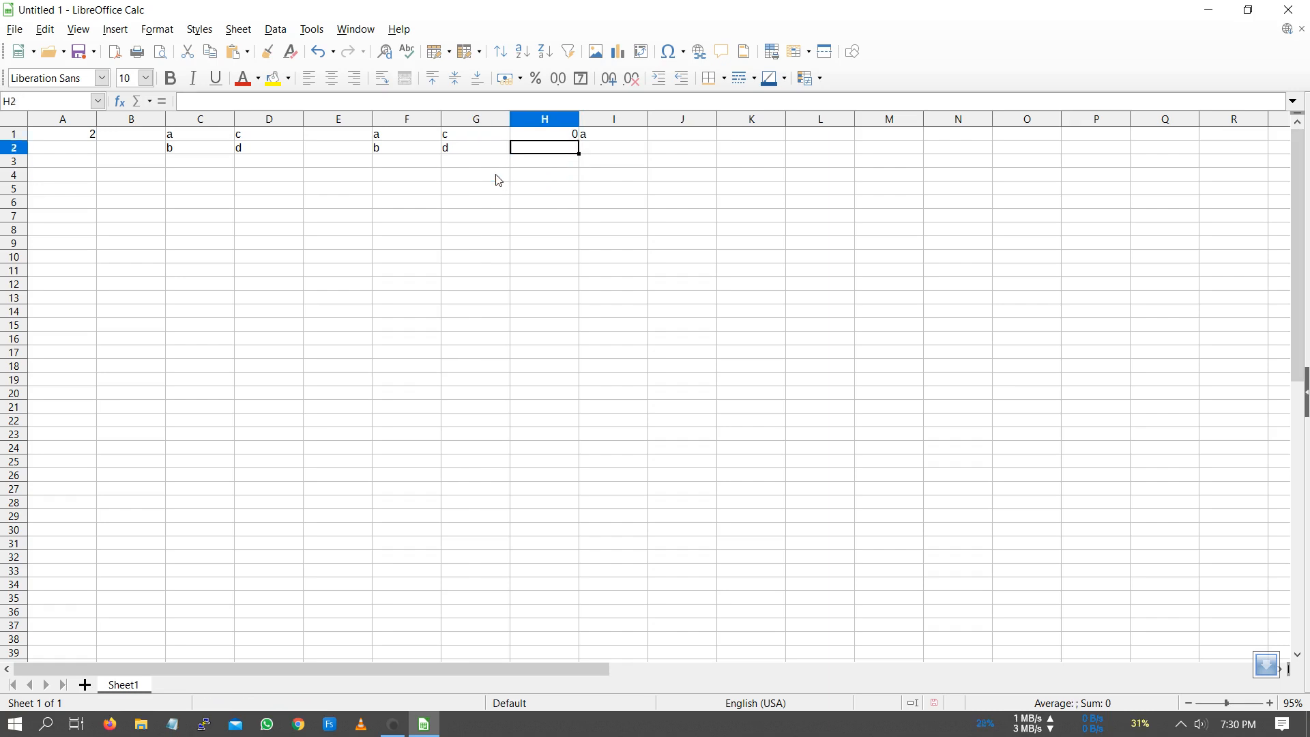
key("Up")
key("Delete")
key("Right")
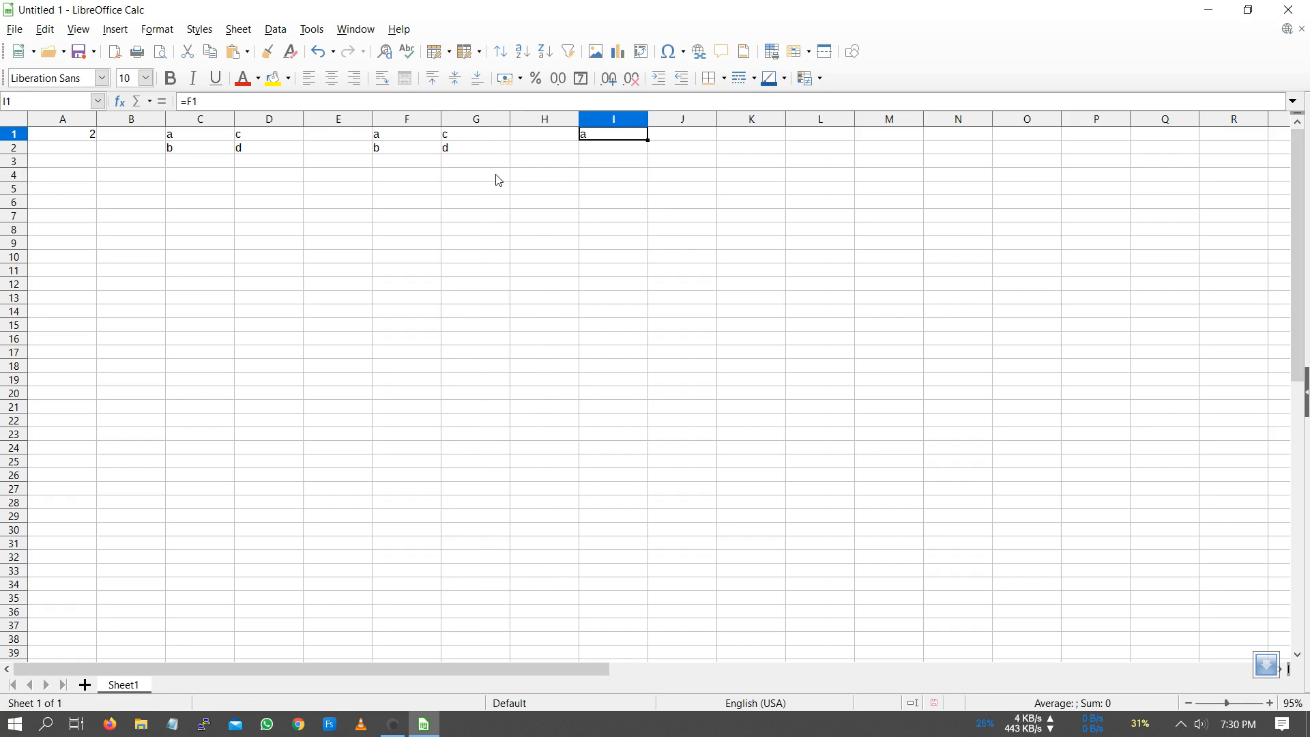
key("Delete")
- Enter the formula =$C1 in I1, fixing the column reference, and extend it across the range I1:J2
key("Left")
key("Left")
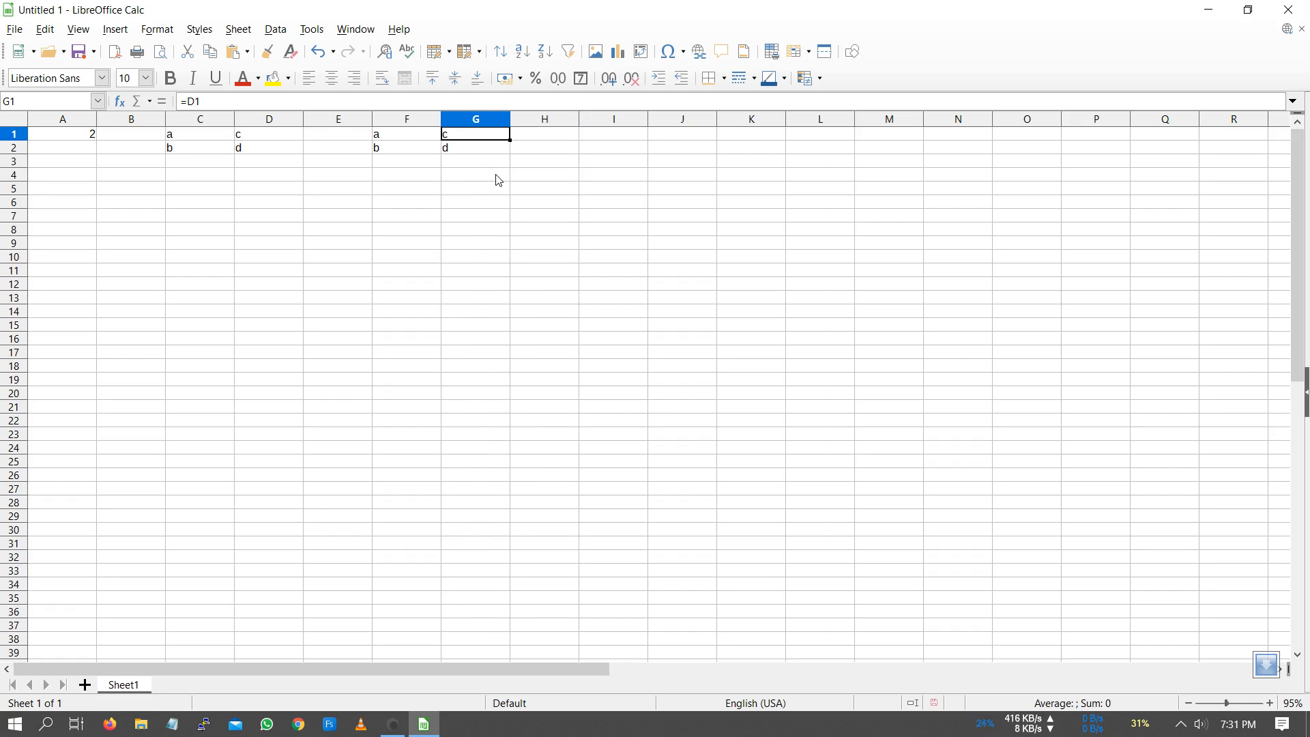
key("Left")
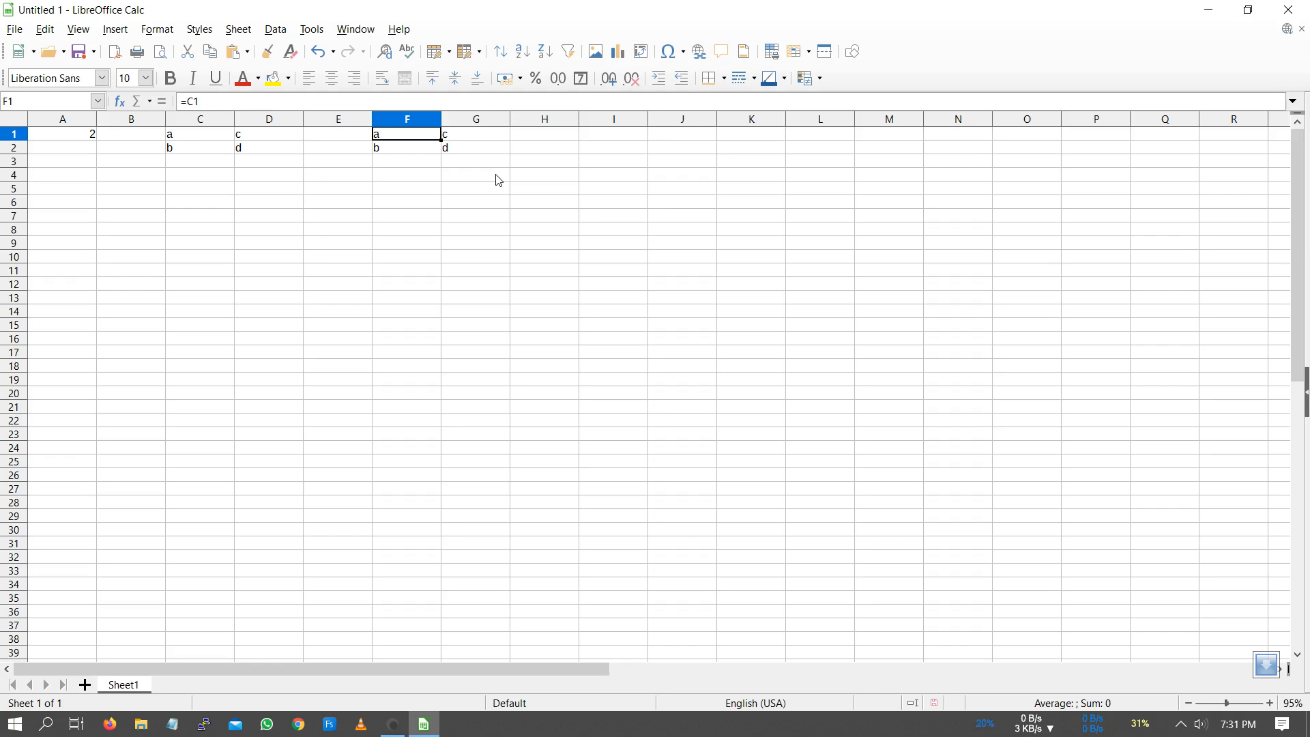
key("Right")
key("Right")
key("Right")
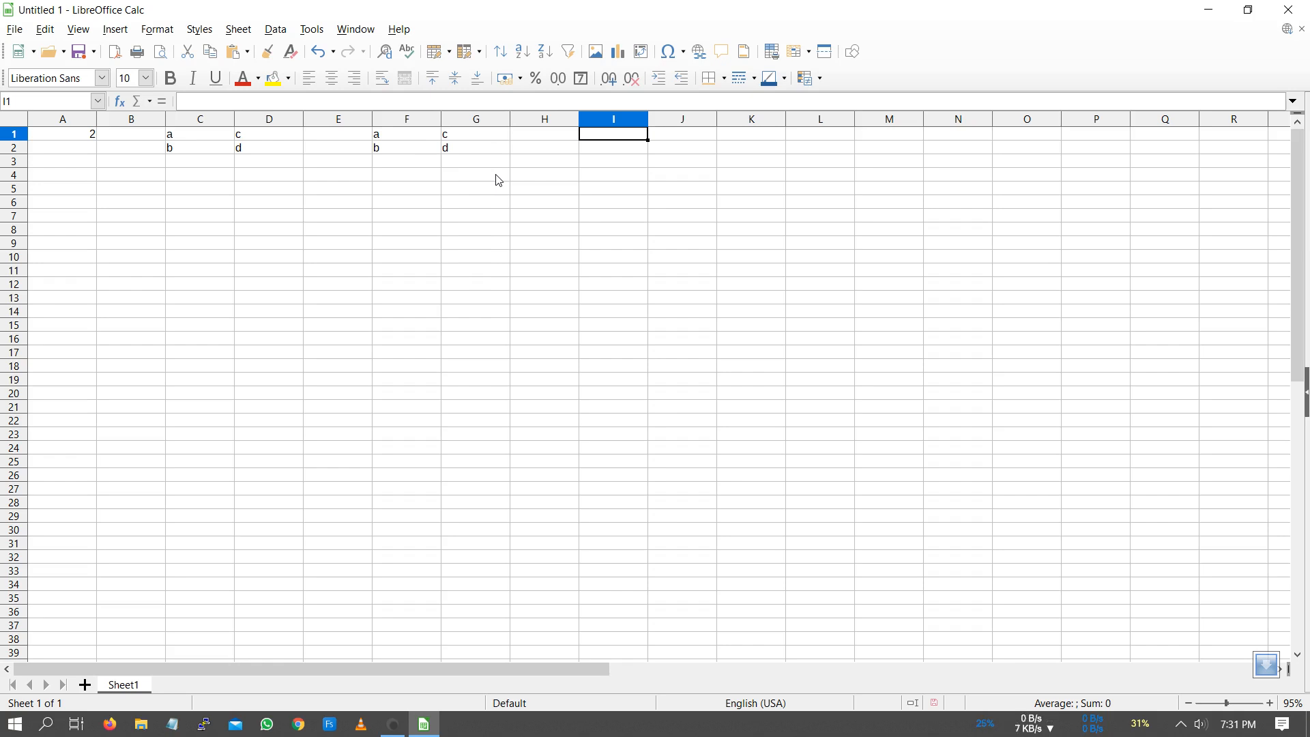
type("=")
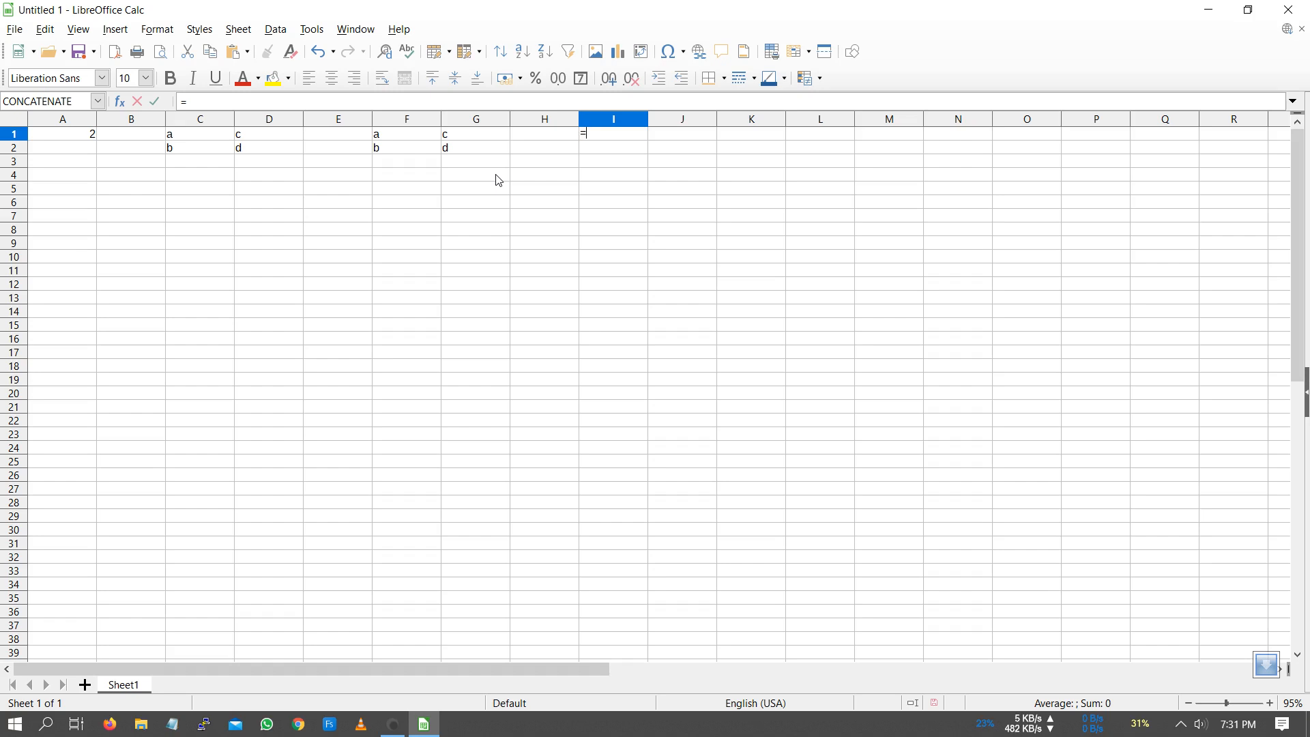
type("$C1")
key("Return")
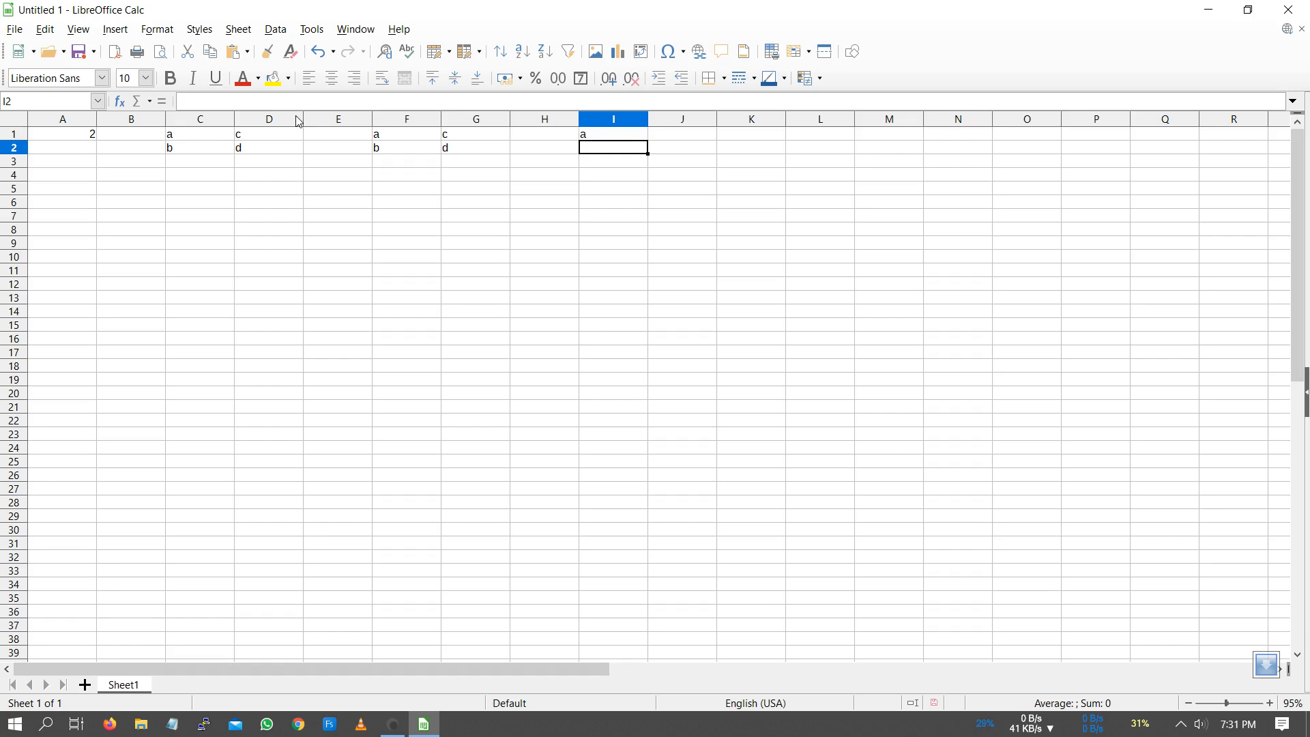
left_click(635, 142)
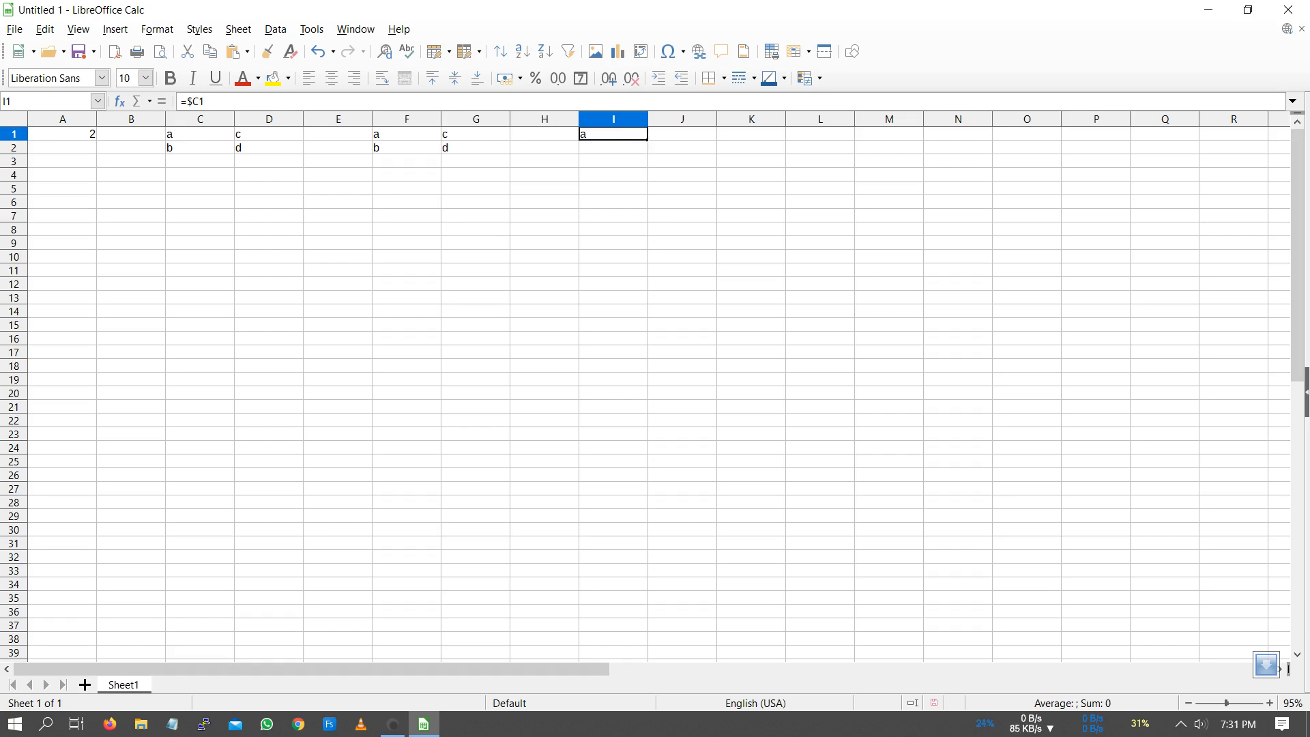
left_click_drag(647, 140, 709, 164)
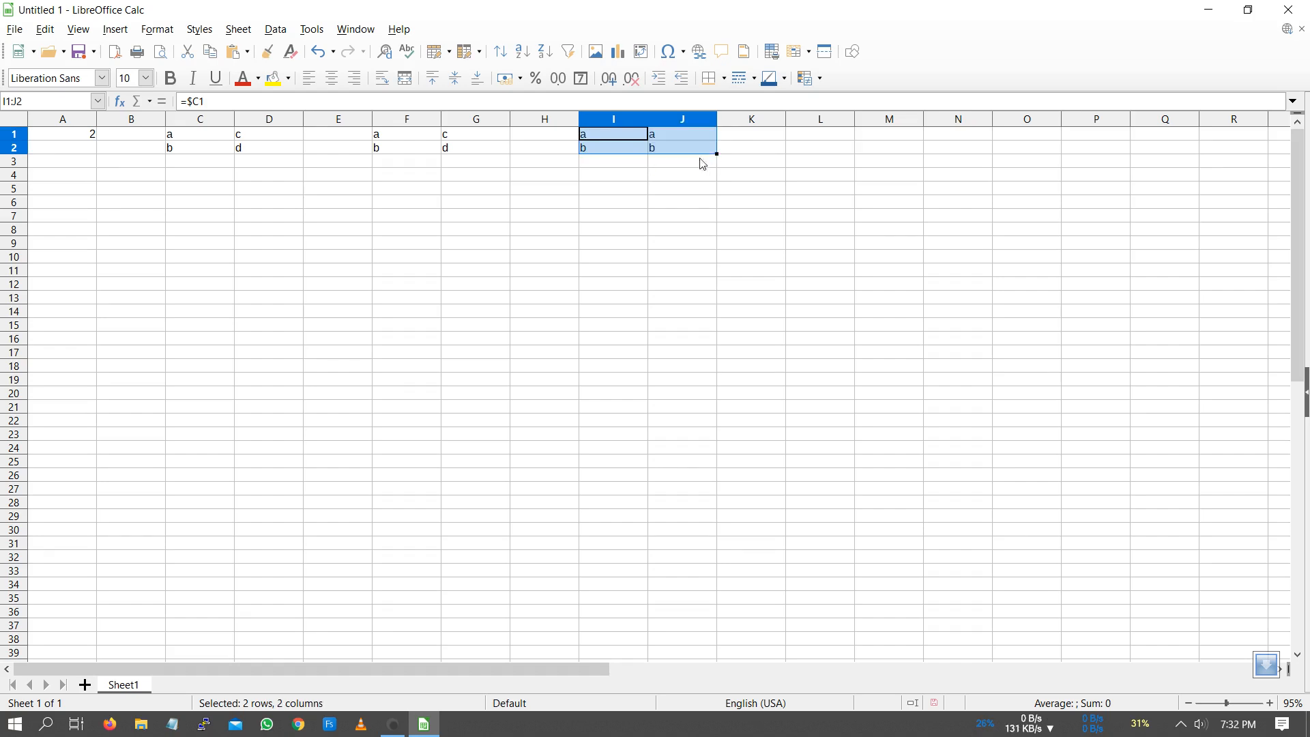
- Highlight the row number in I1's formula without editing it, and compare the references in I1 and I2
left_click(598, 139)
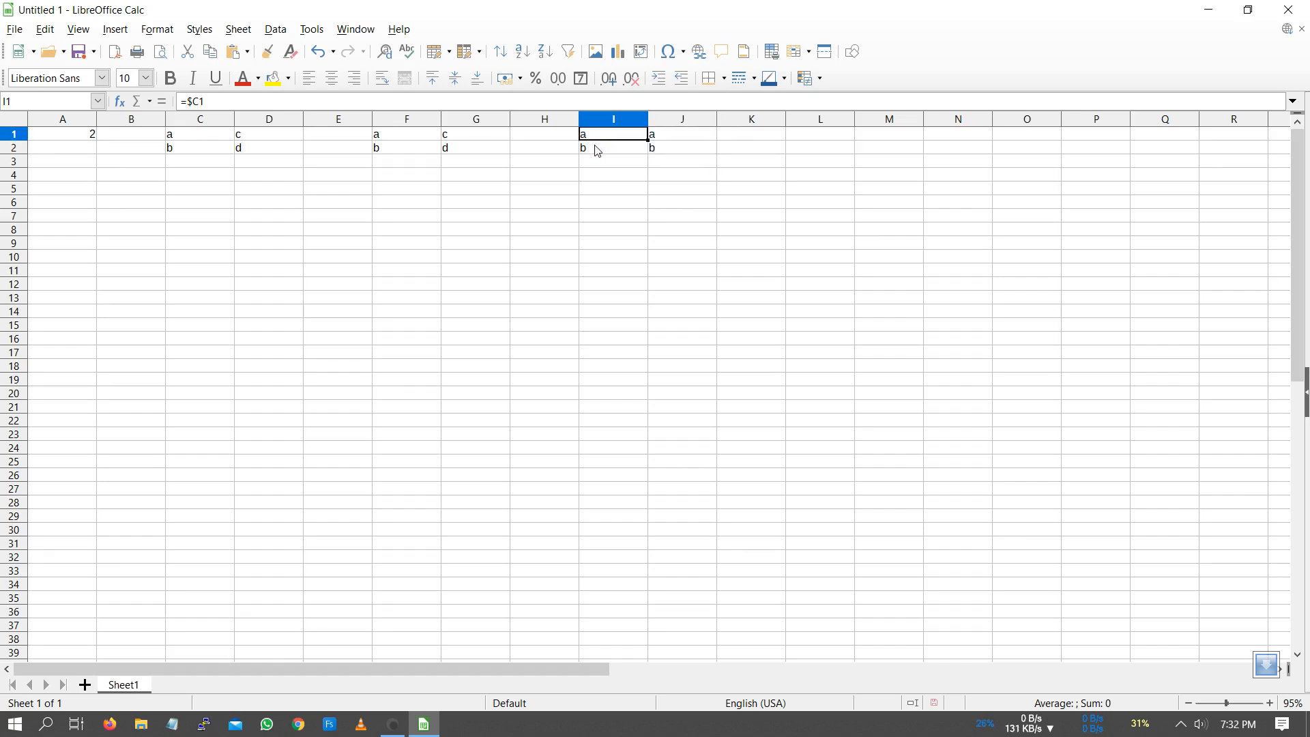
left_click(198, 102)
left_click_drag(198, 101, 205, 104)
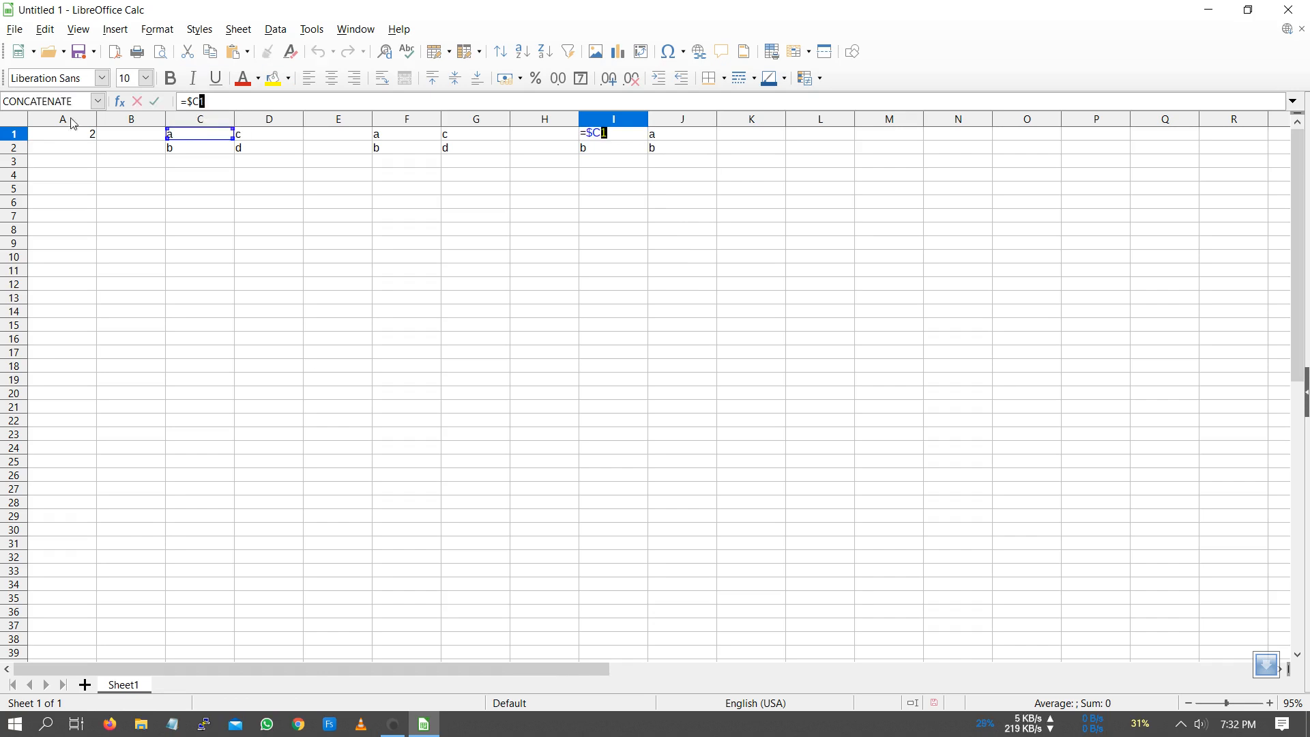
key("Escape")
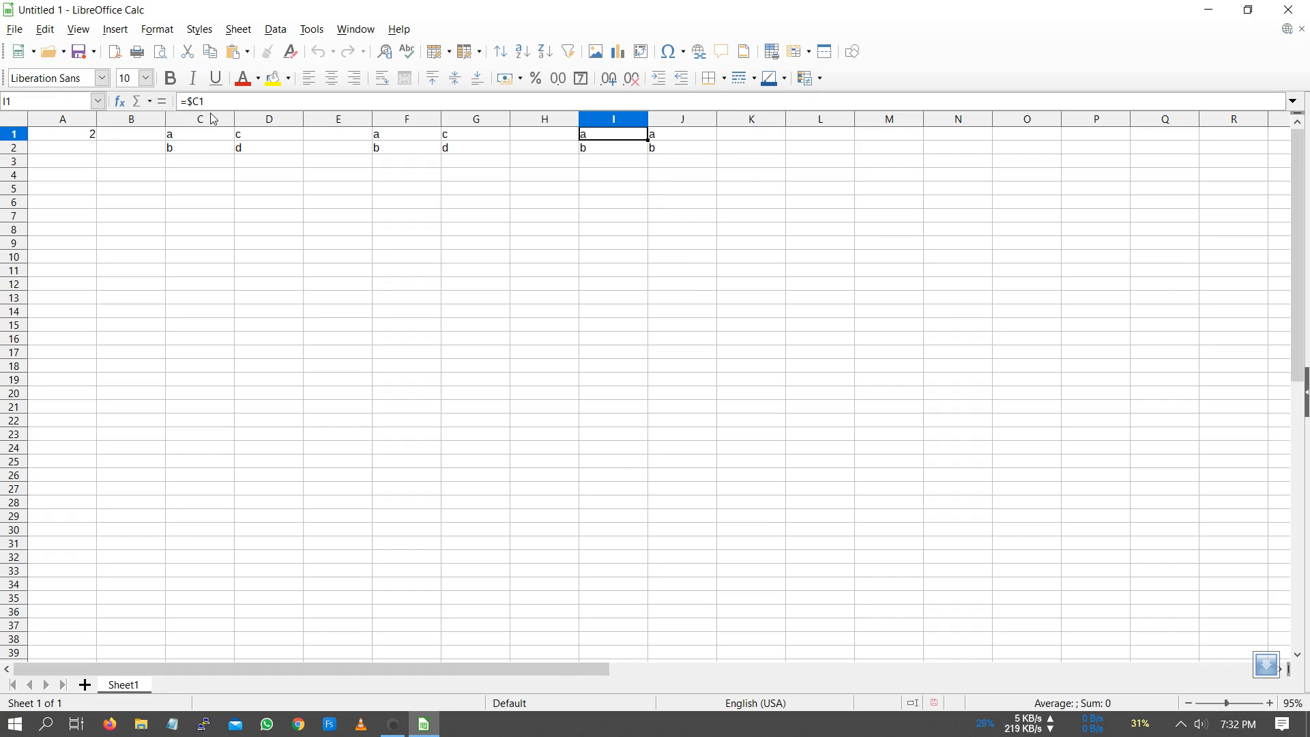
left_click(599, 153)
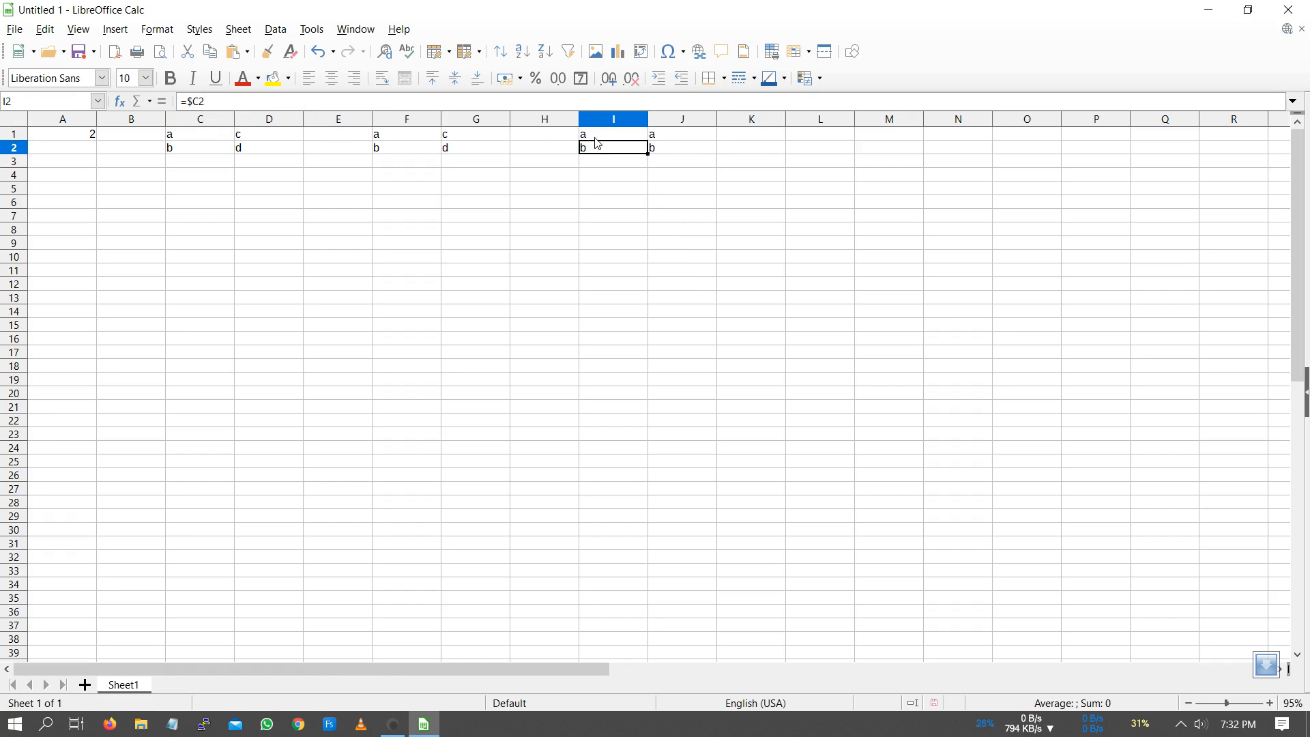
left_click(598, 137)
left_click(601, 151)
left_click(601, 137)
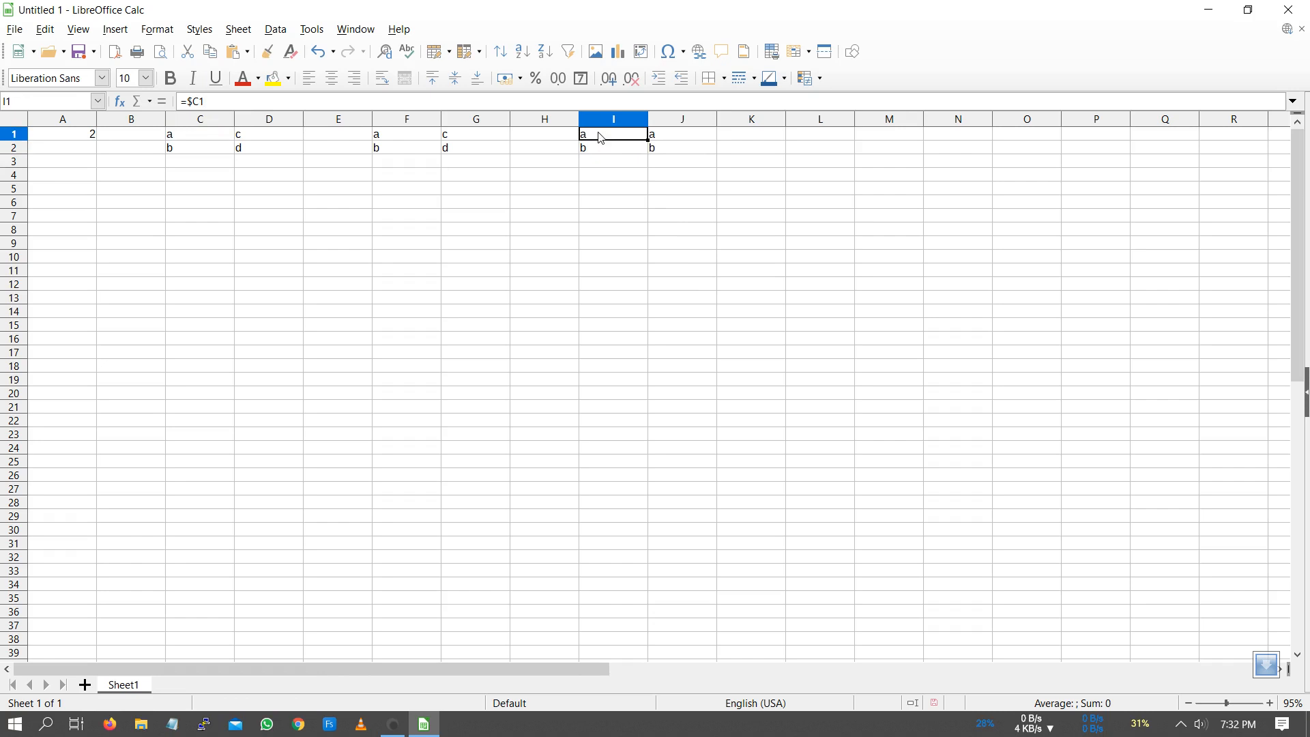
left_click(605, 149)
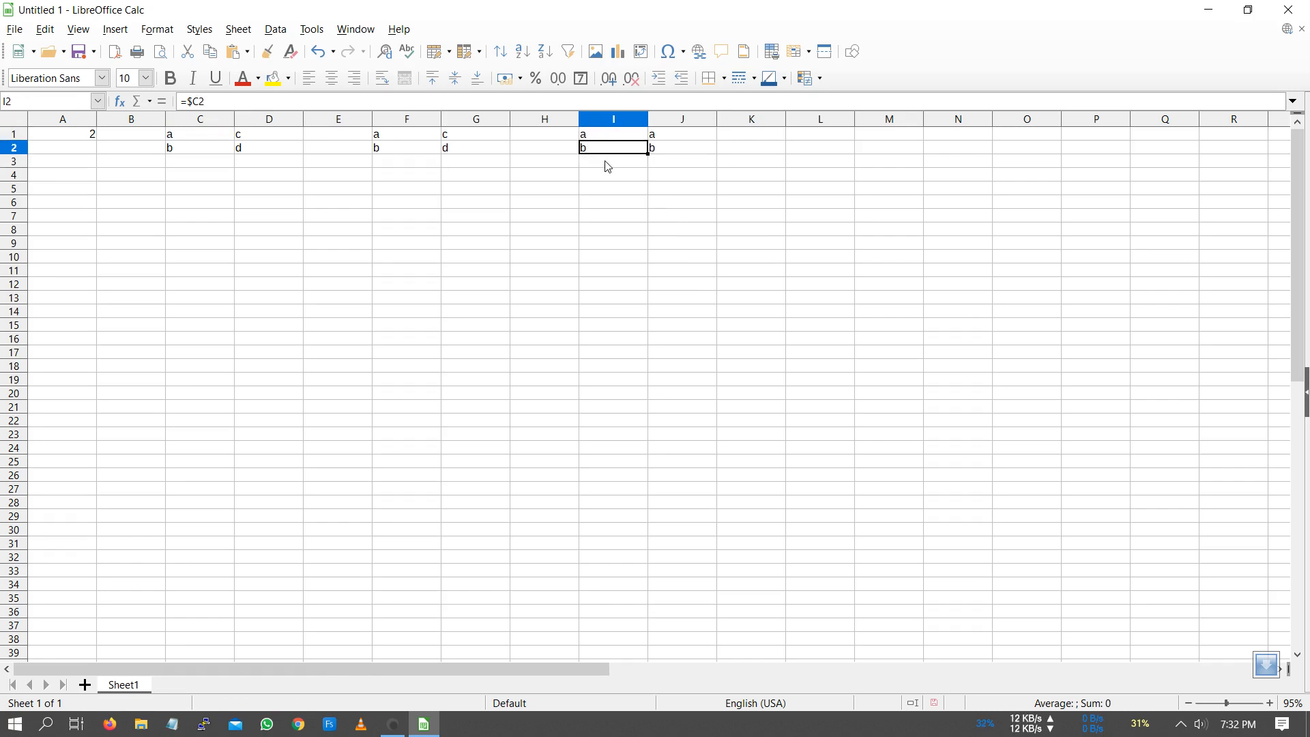
- Compare the copied fixed-column references in I1, J1 and J2
left_click(607, 164)
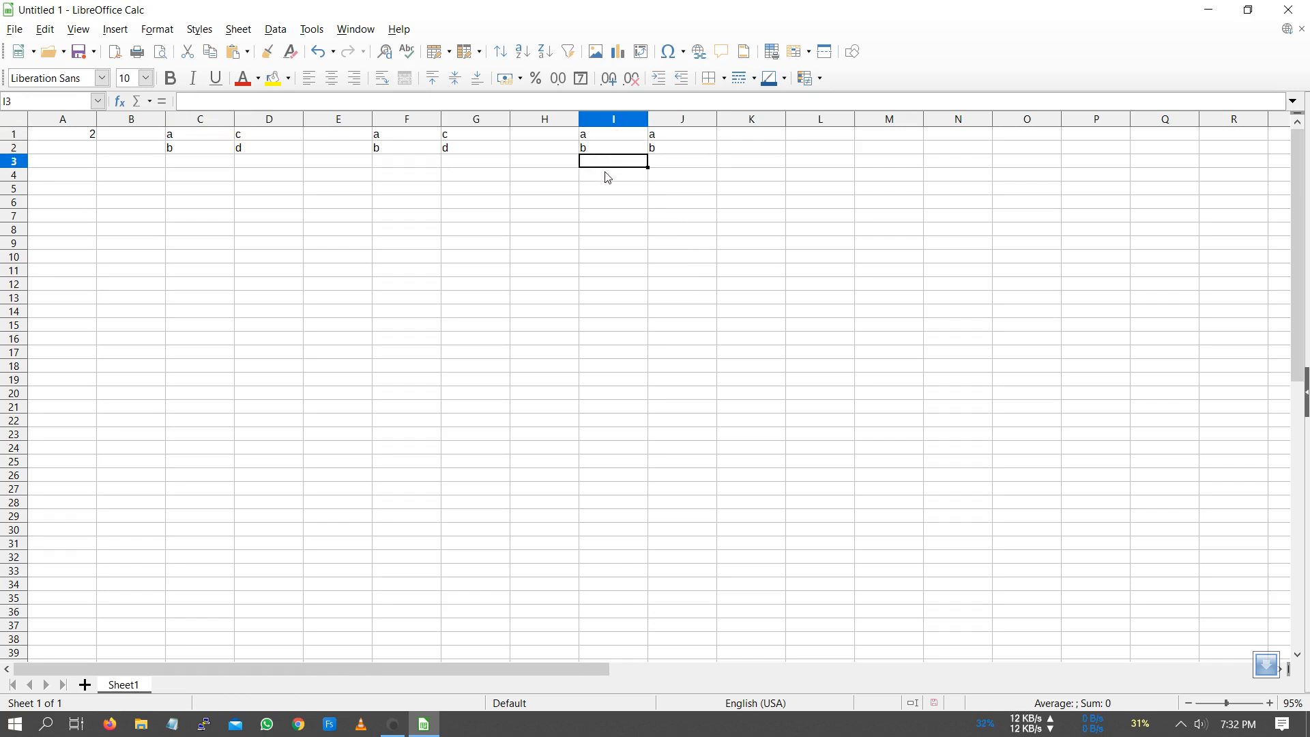
left_click(631, 137)
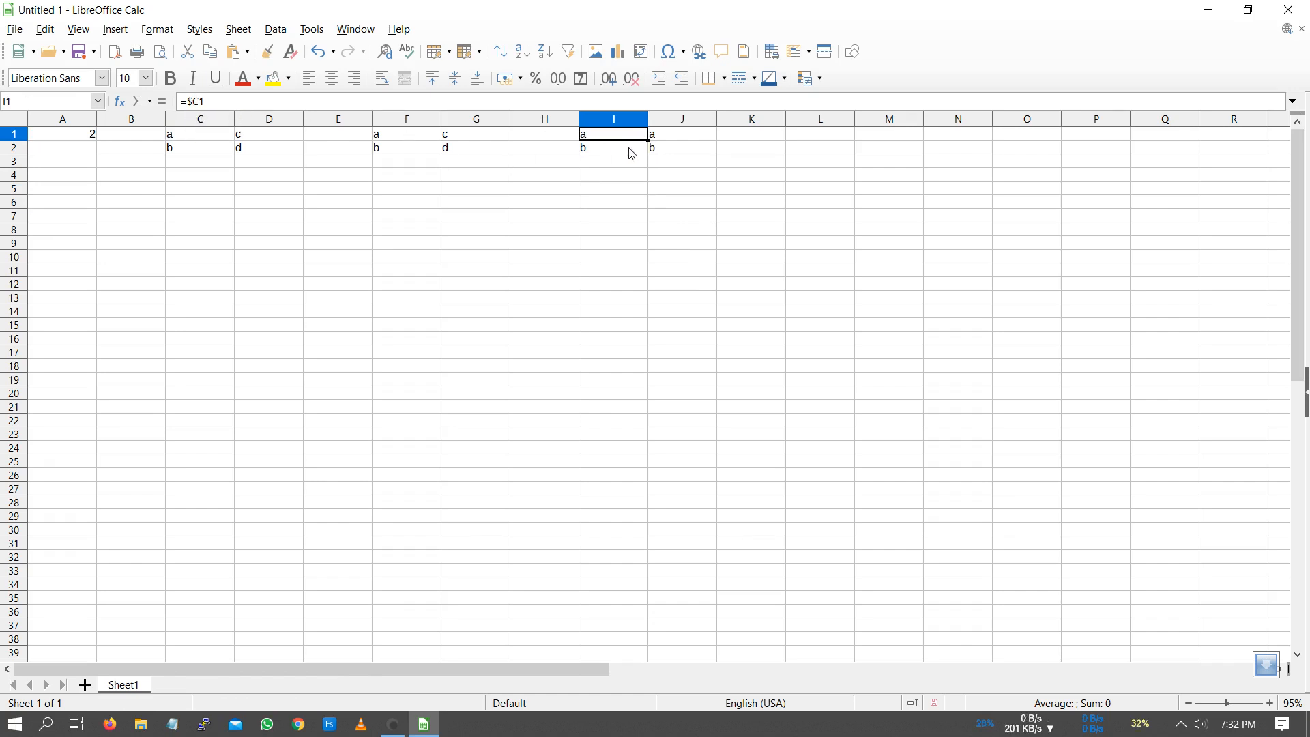
left_click(665, 141)
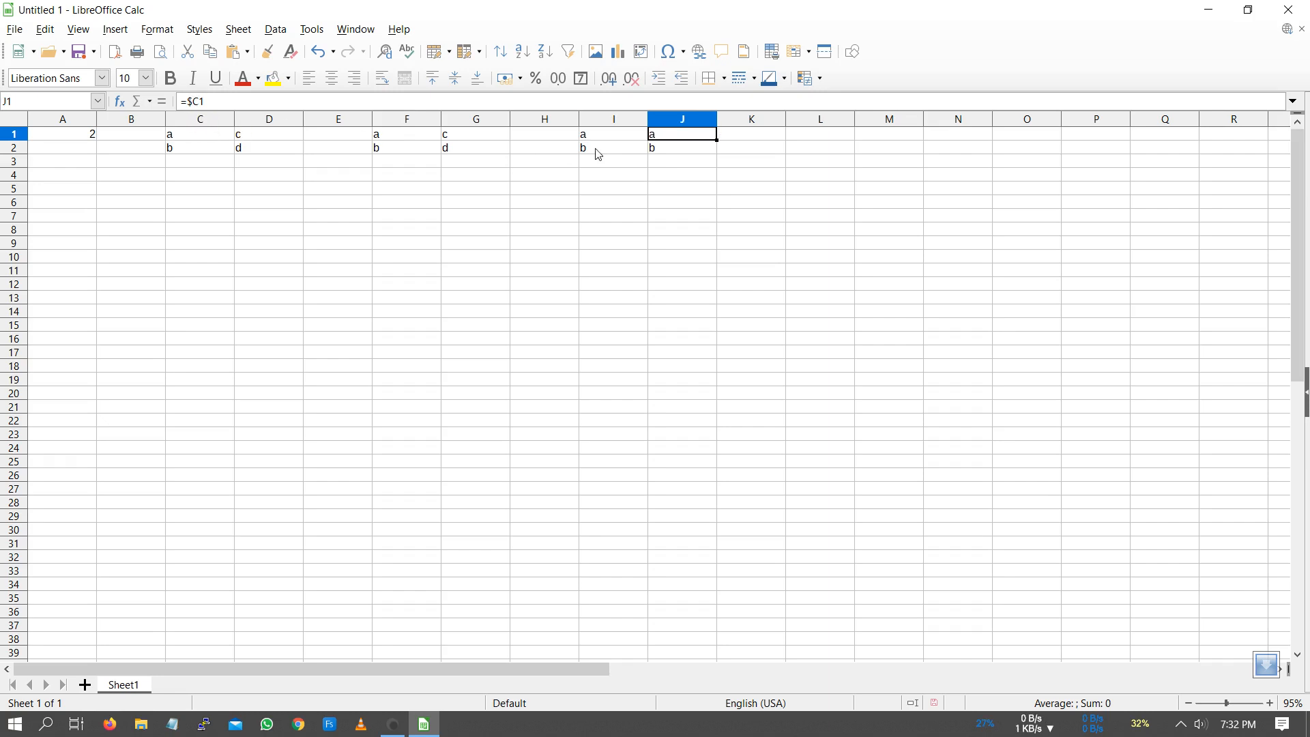
left_click(676, 152)
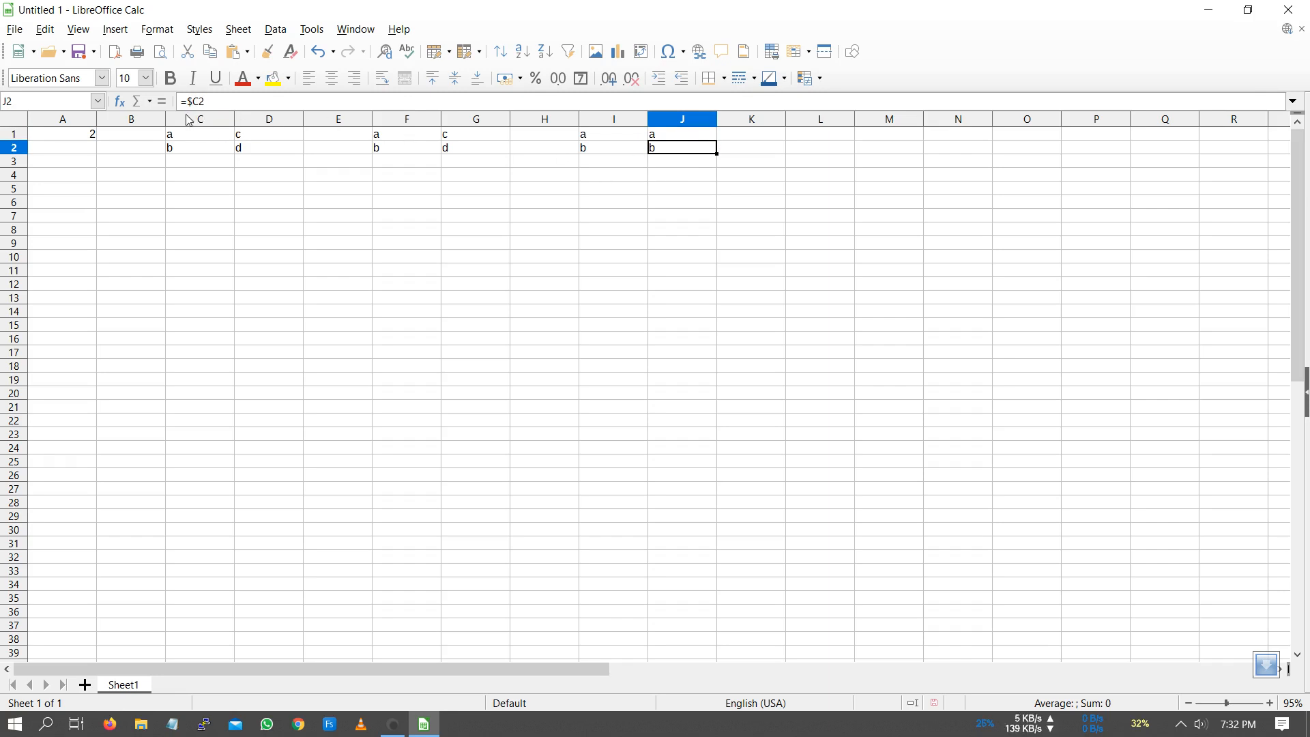
- Extend the formula in J1 across to K1, check the copied reference, and clear K1
key("Up")
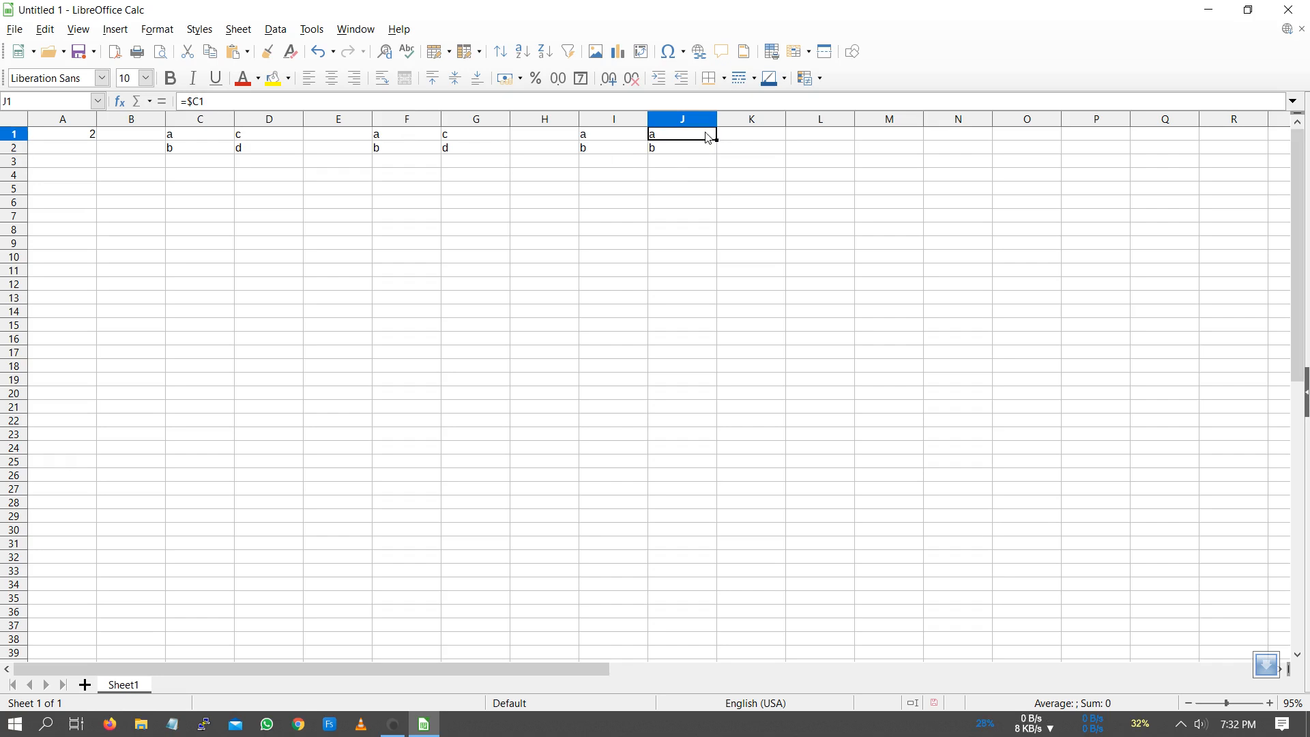
left_click_drag(738, 145, 769, 141)
left_click(768, 139)
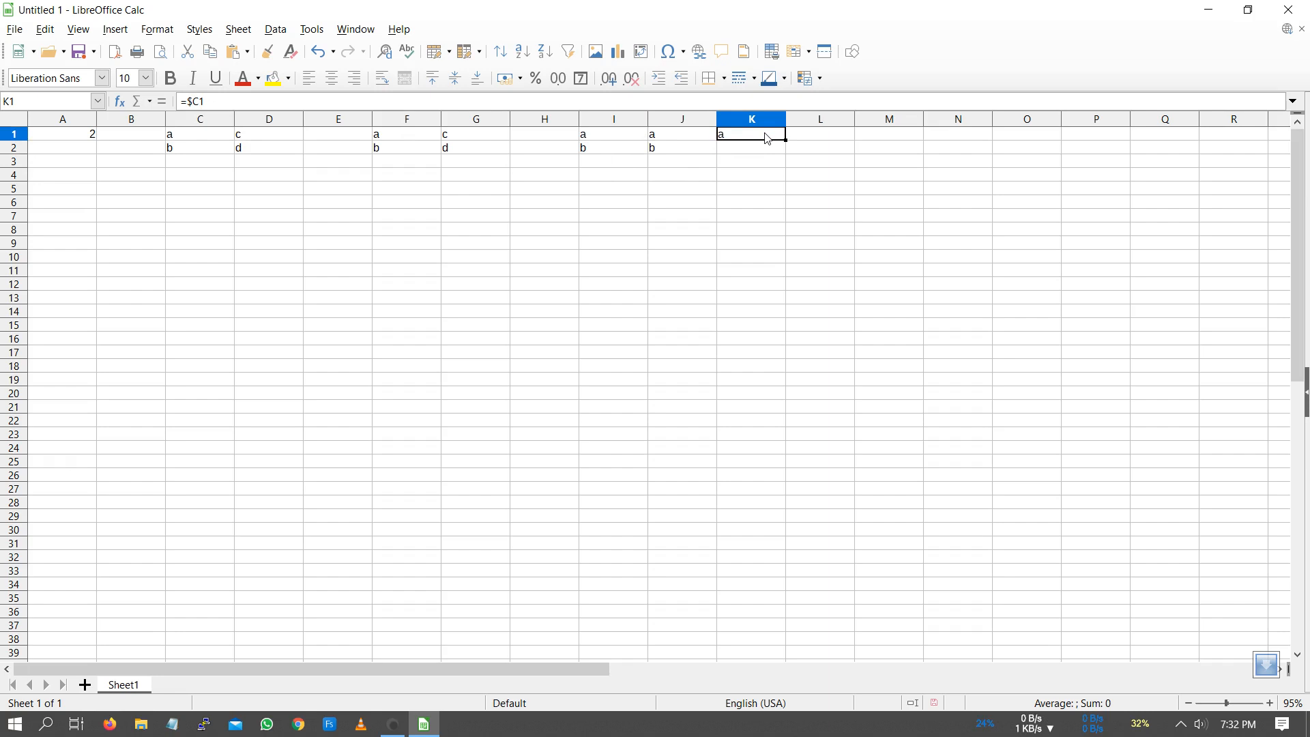
key("Delete")
- Enter the formula =C$1 in L1, fixing the row reference, and extend it across the range L1:M2
left_click(808, 141)
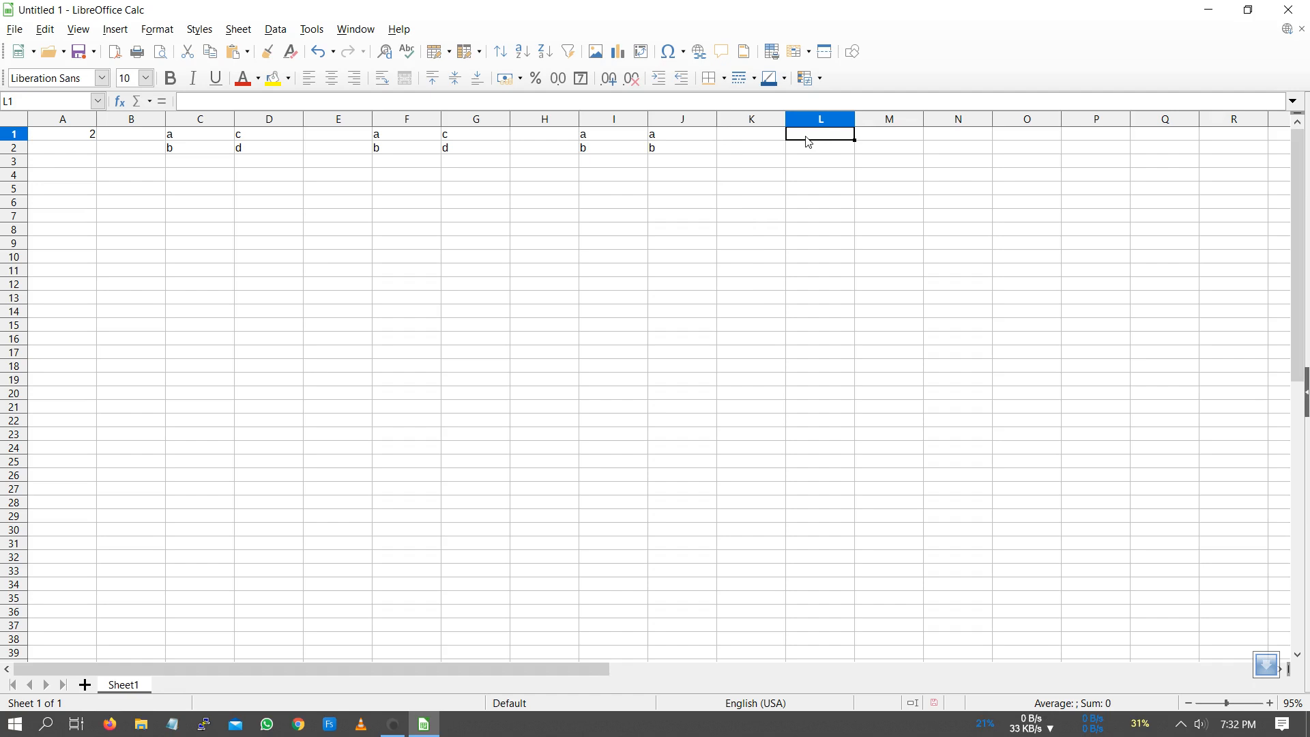
type("=")
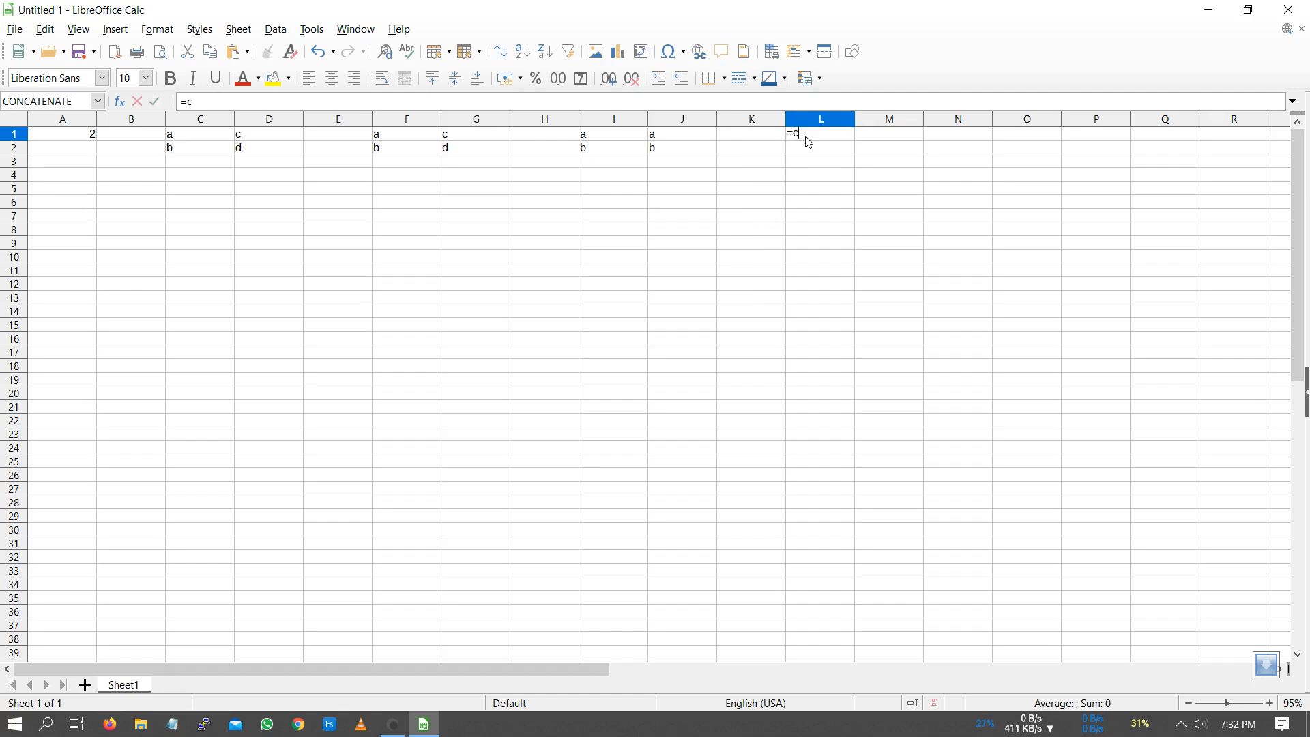
type("c$1")
key("Return")
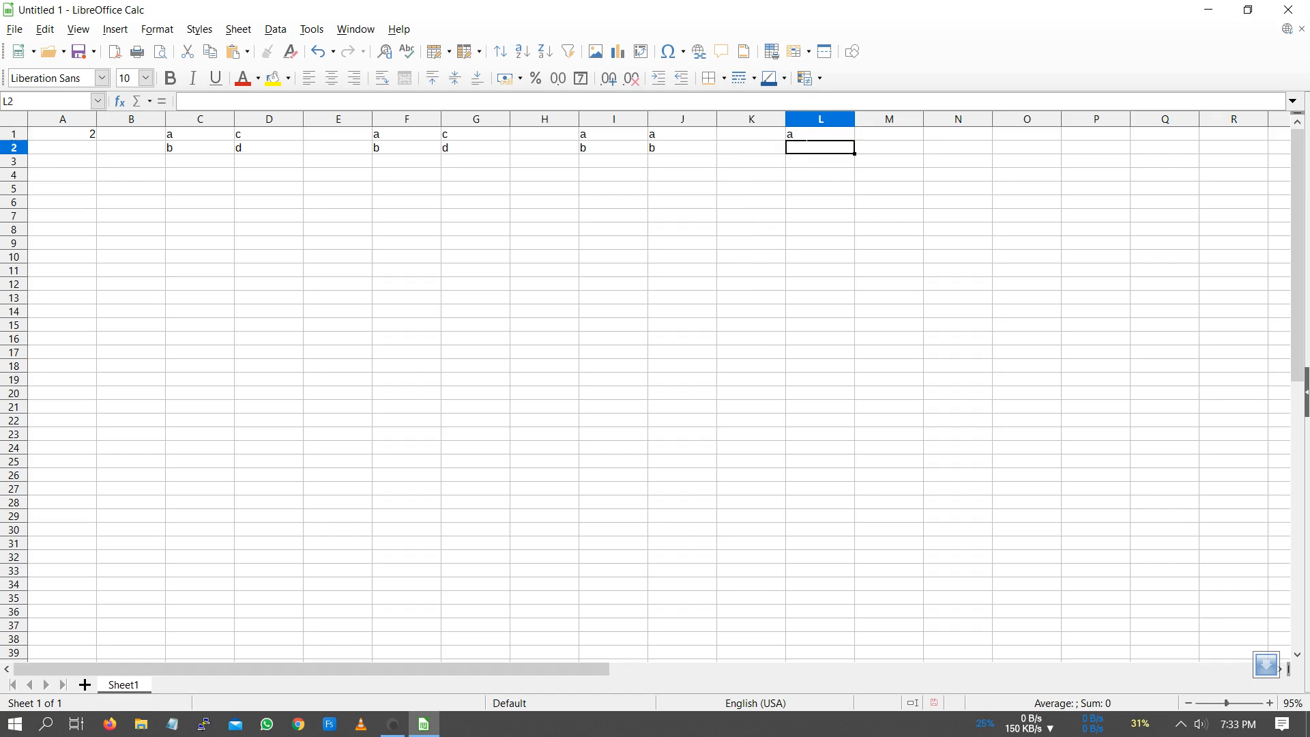
left_click(809, 141)
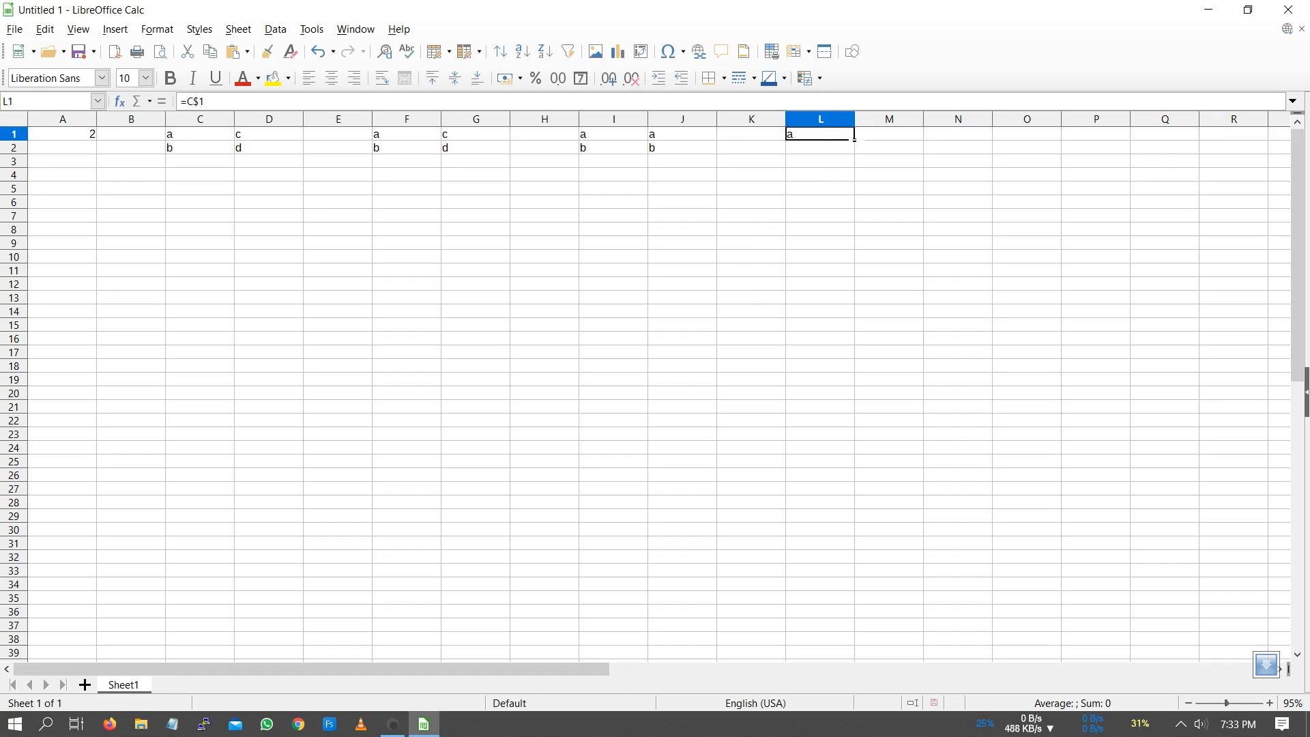
left_click_drag(854, 138, 915, 165)
- Compare the fixed-row references down column L and across from L1 to M1
left_click(836, 135)
left_click(804, 148)
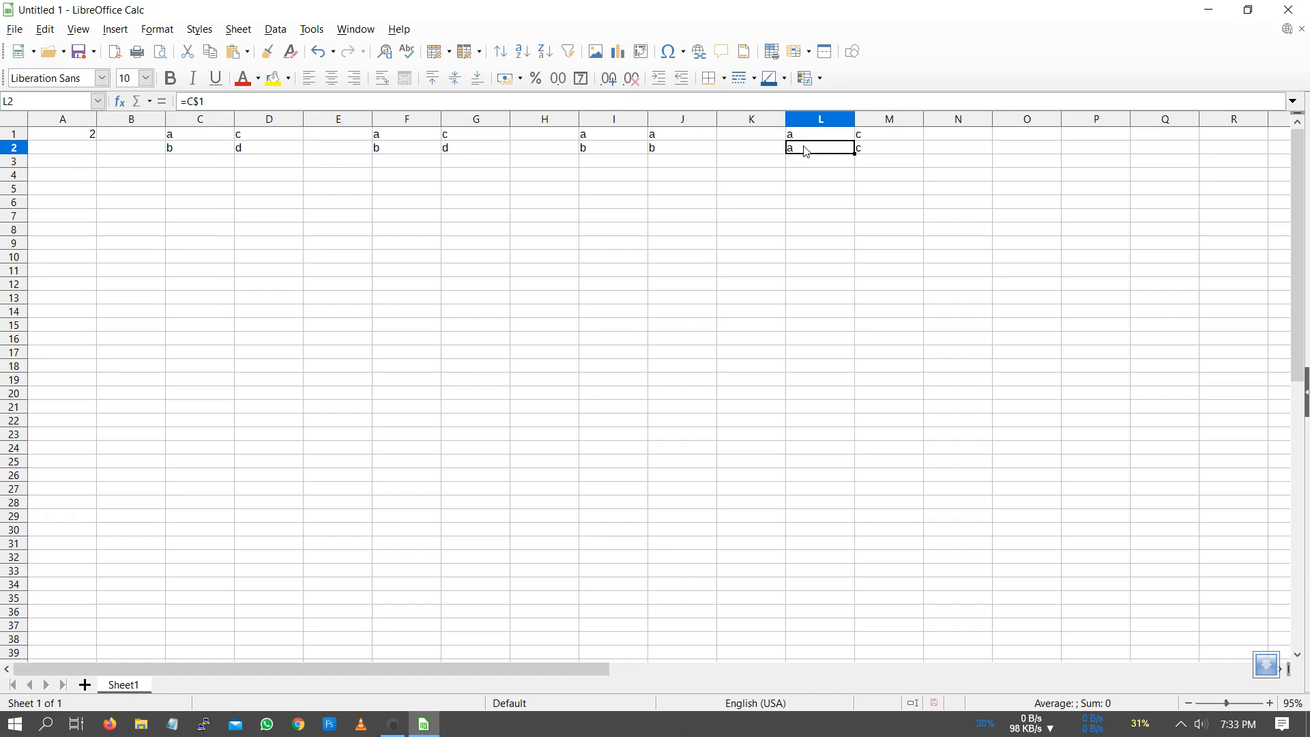
left_click(804, 136)
left_click(803, 144)
left_click(806, 137)
left_click(807, 145)
left_click(806, 136)
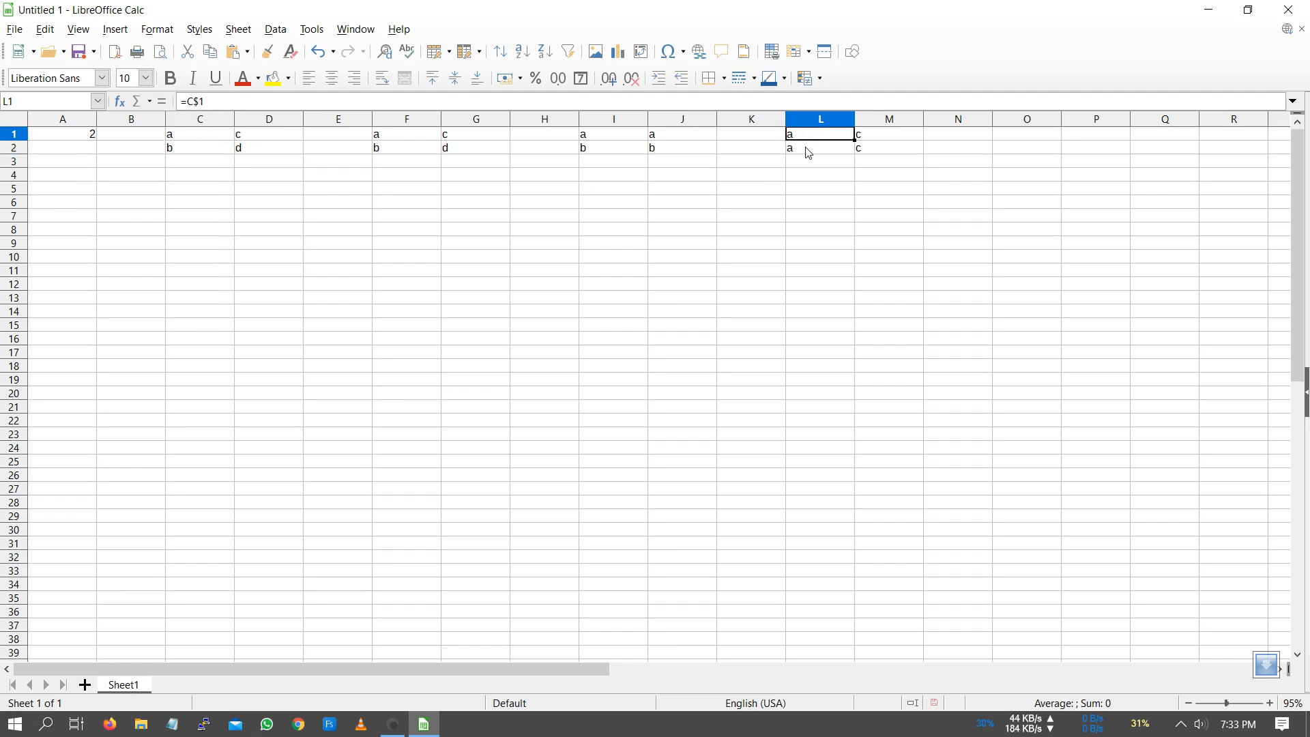
left_click(806, 147)
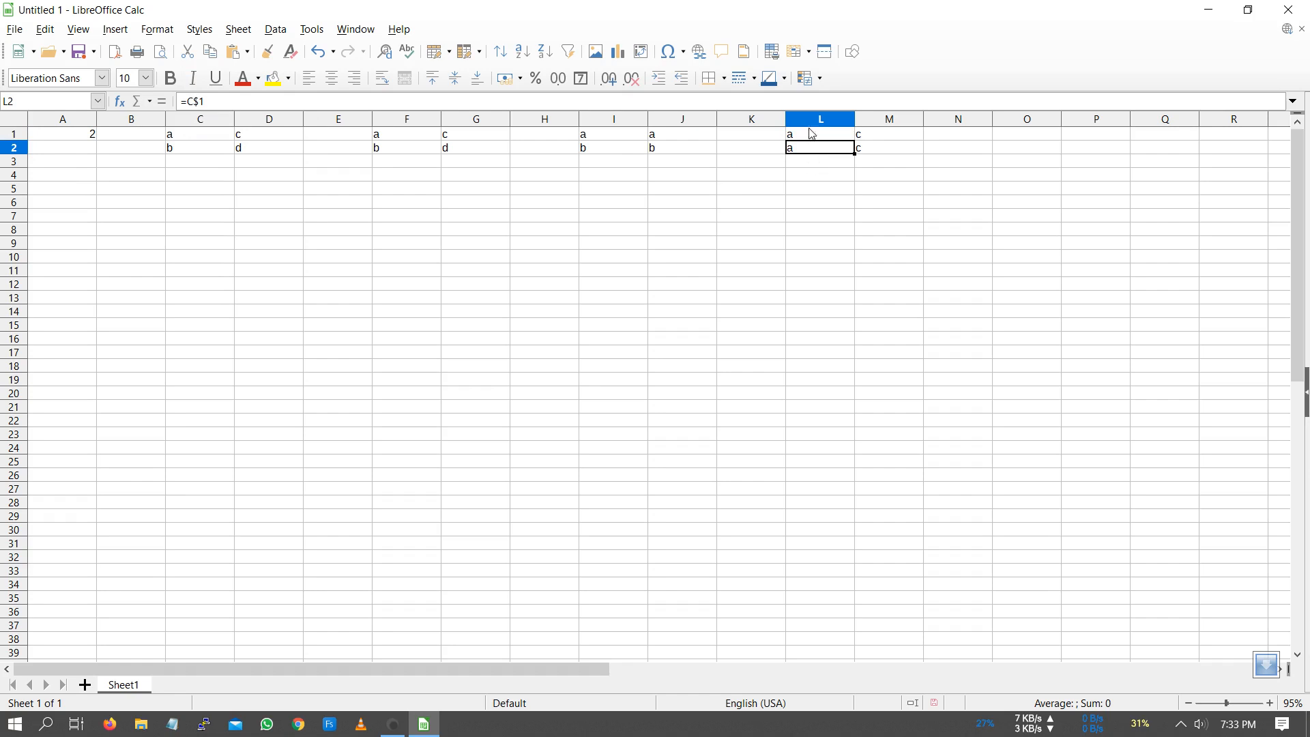
left_click(875, 137)
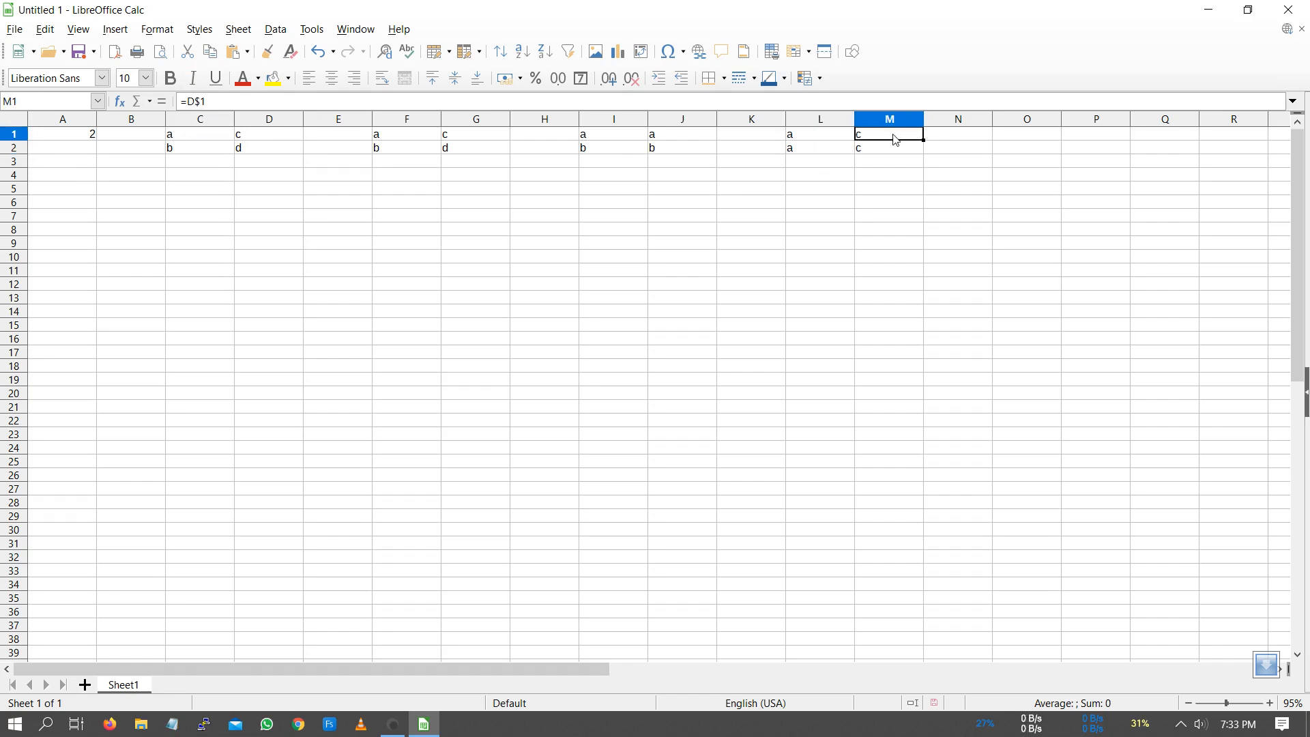
left_click(810, 137)
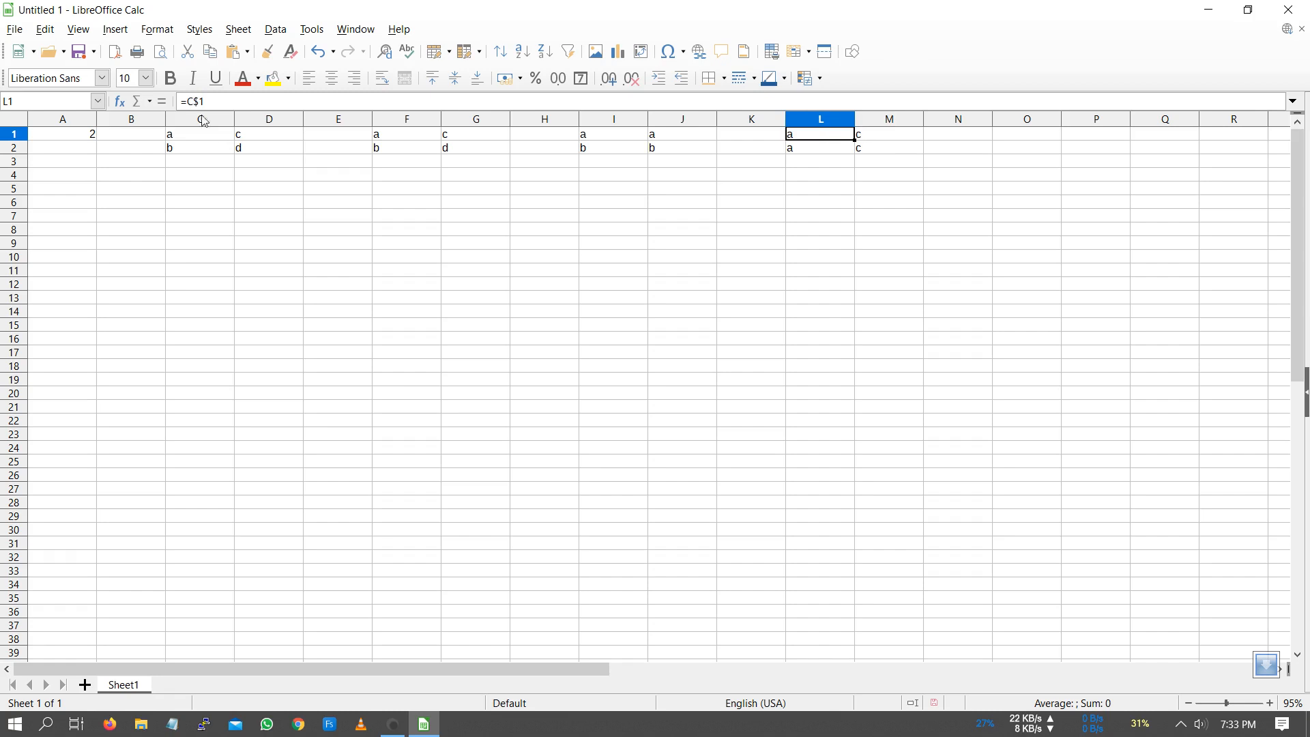
left_click(863, 137)
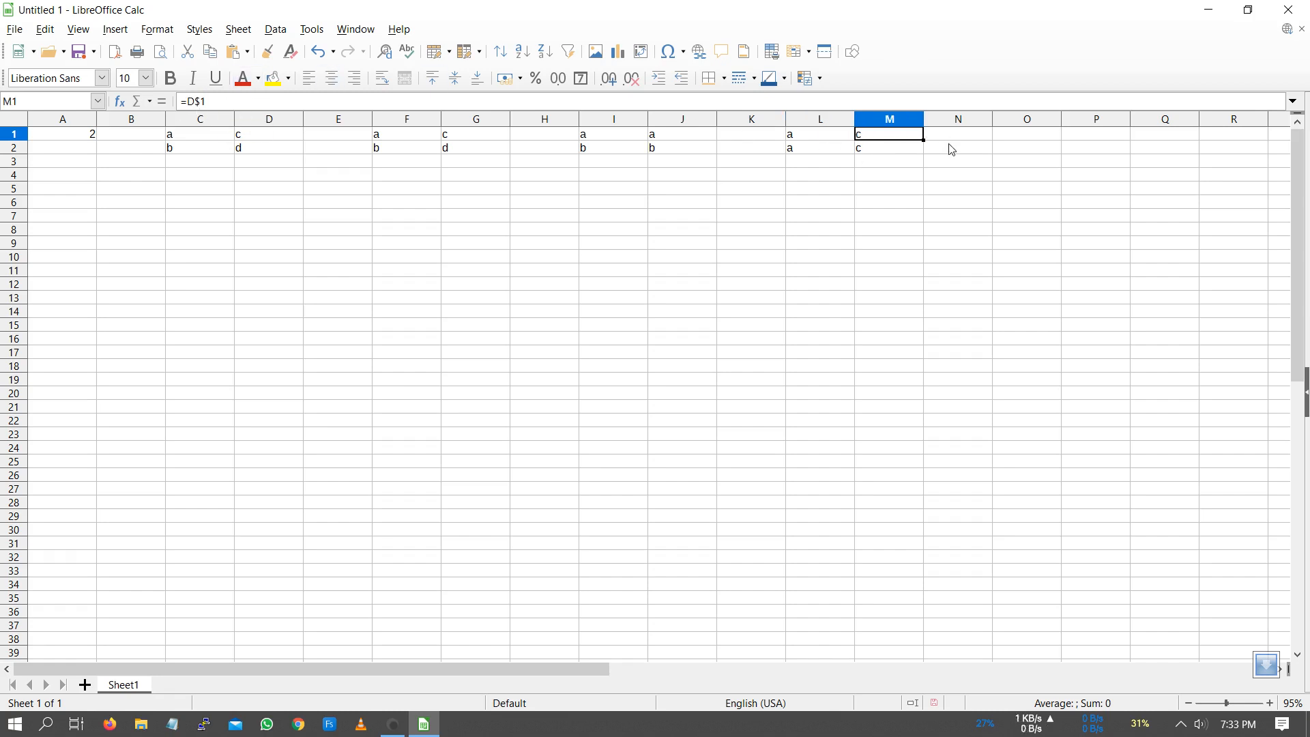
left_click(906, 146)
- Extend M1's formula across to N1 and L2's formula down to L3, check both copies, and clear them
left_click(899, 136)
left_click_drag(925, 141, 977, 141)
left_click(812, 149)
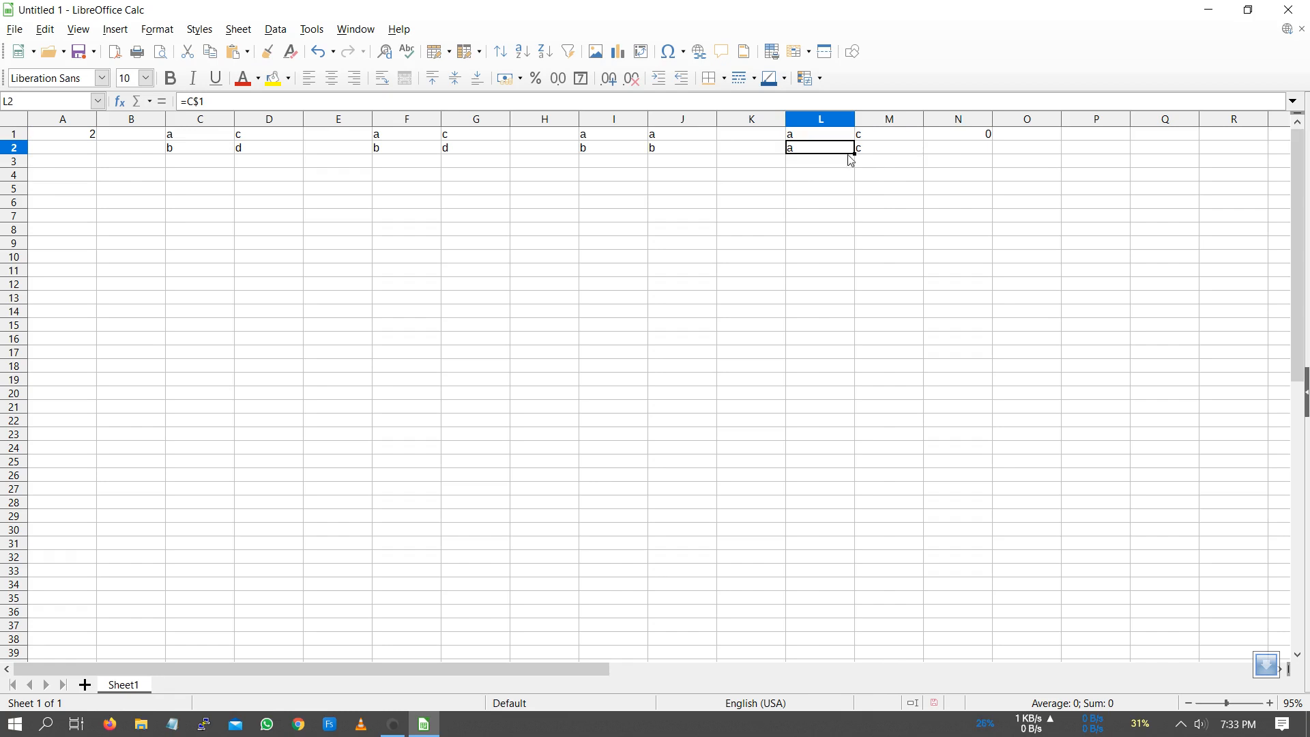
left_click_drag(854, 153, 855, 168)
left_click(849, 168)
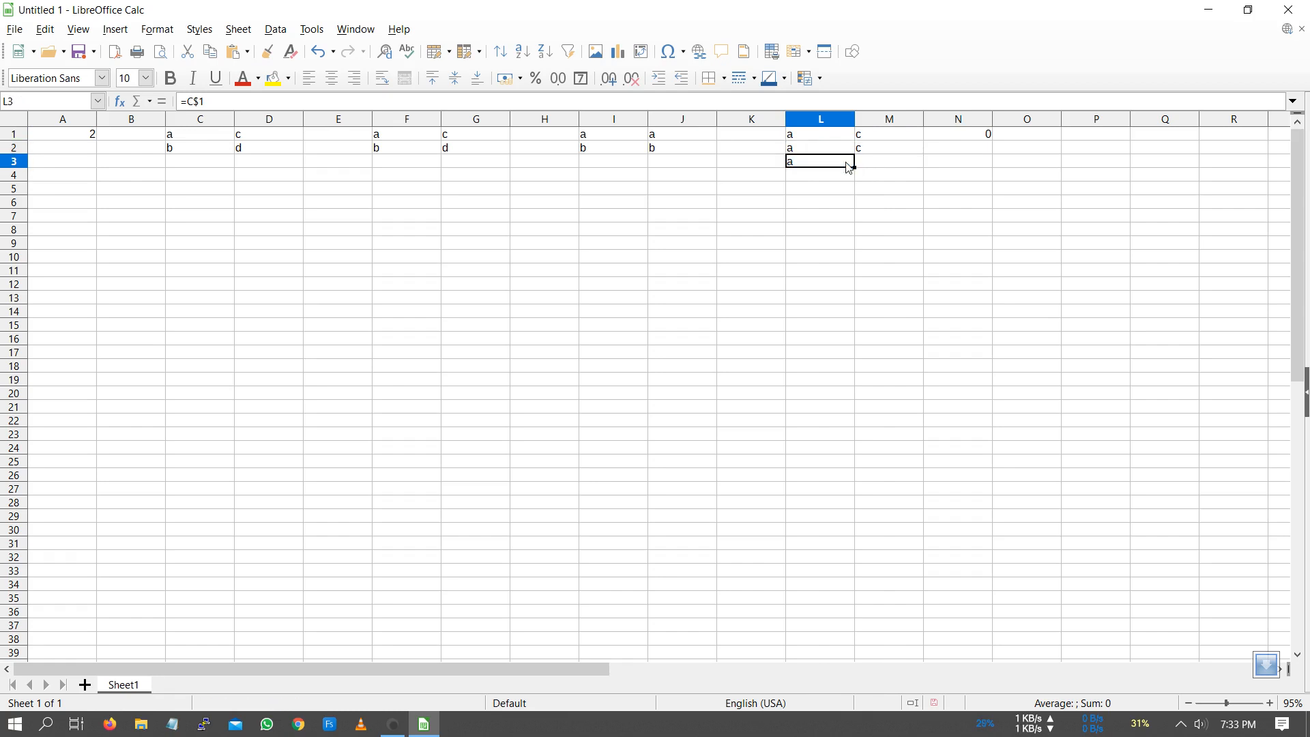
key("Delete")
left_click(967, 137)
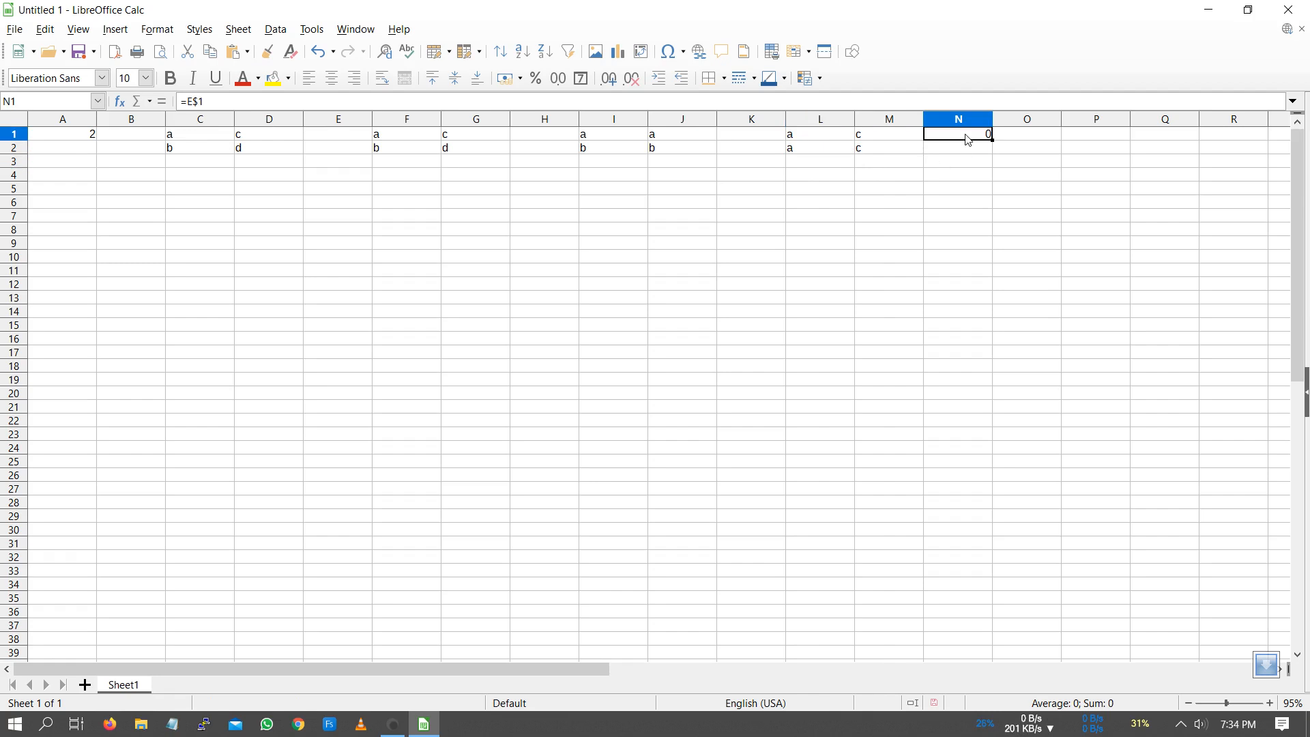
key("Delete")
- Enter the formula =$C$1 in O1, fixing both column and row, and extend it across the range O1:P2
left_click(1006, 140)
type("=")
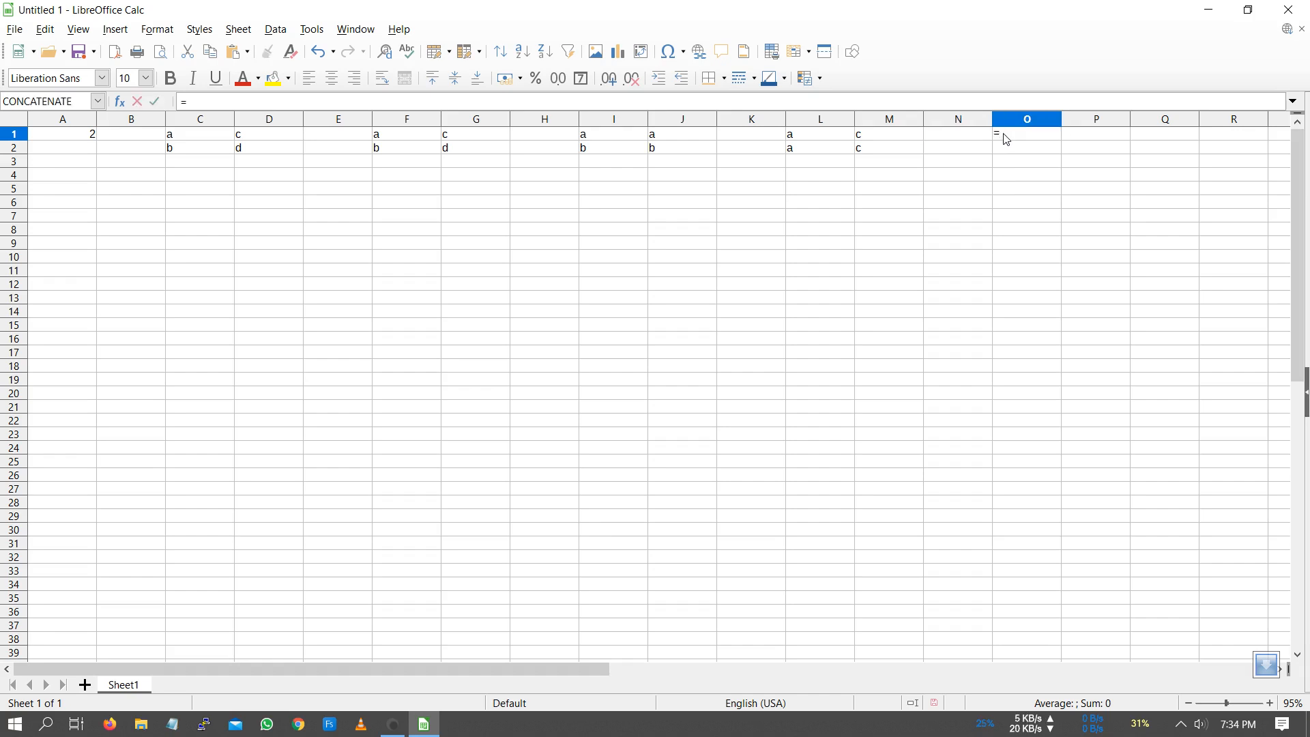
type("$c$1")
key("Return")
left_click(1003, 136)
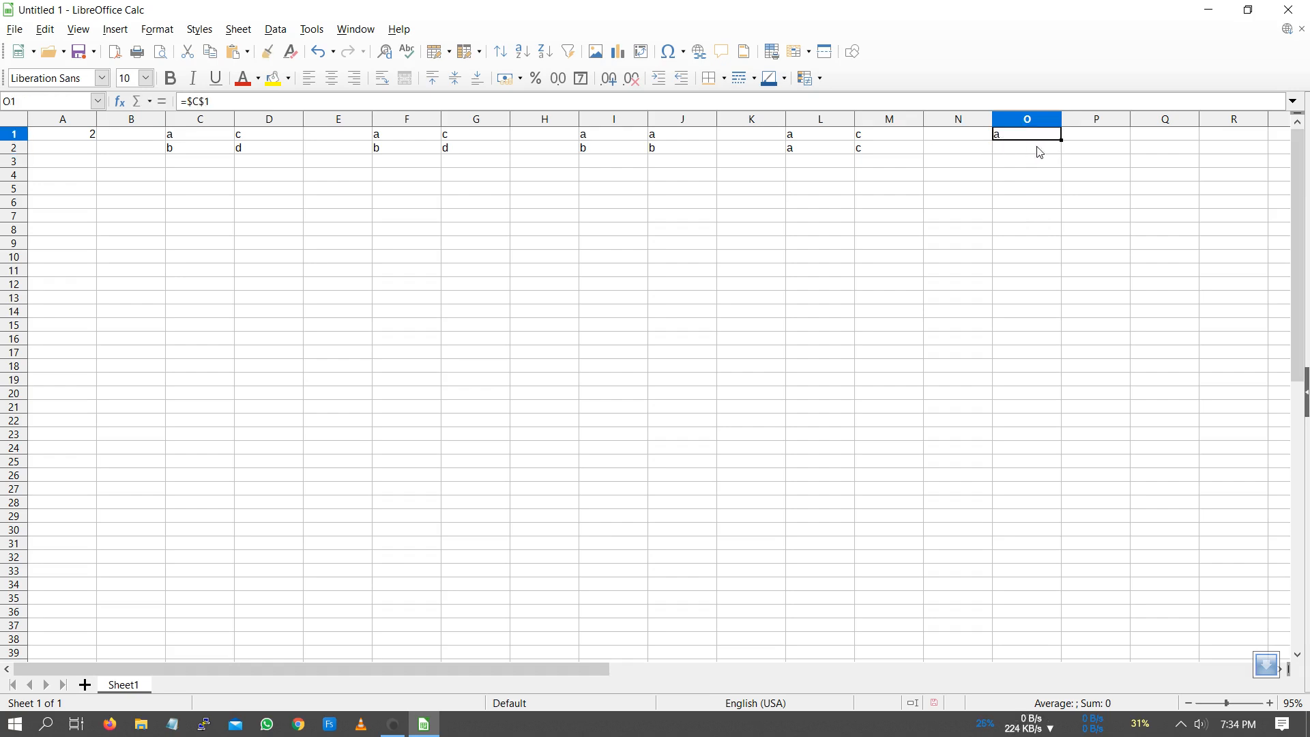
left_click_drag(1061, 140, 1123, 164)
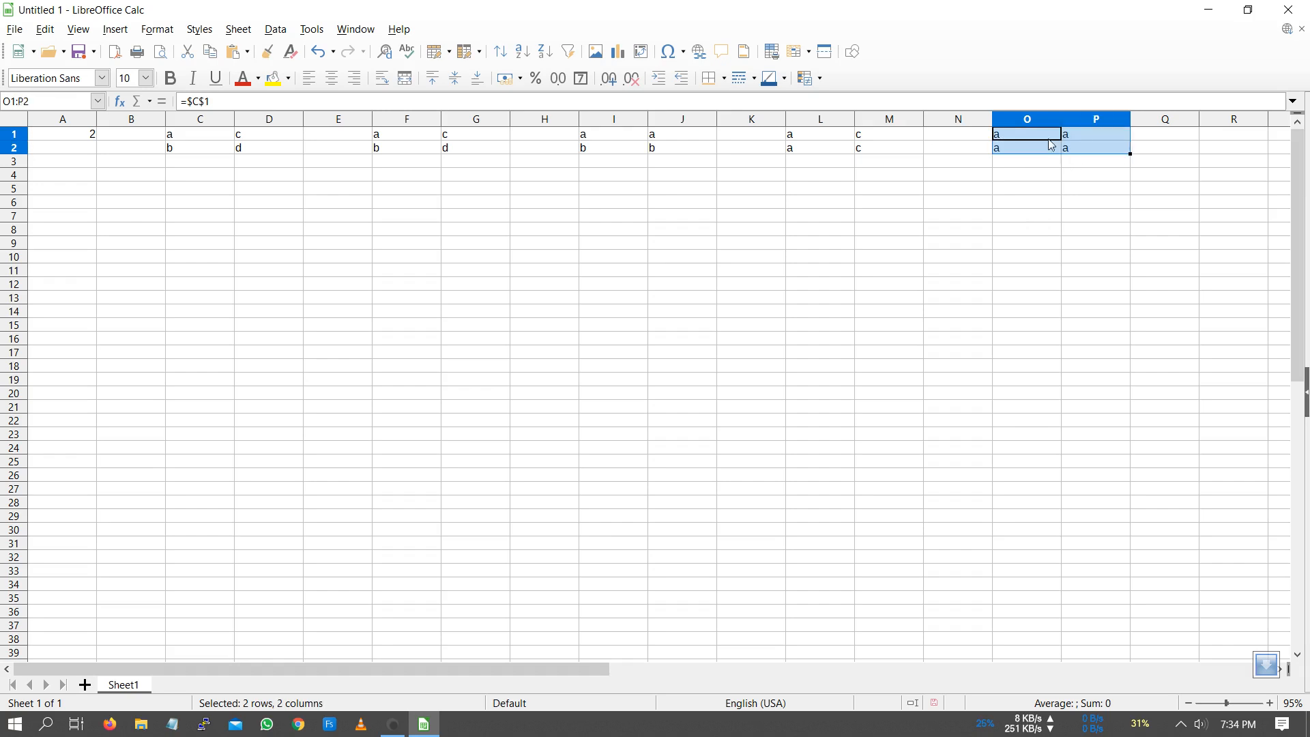
- Compare the fully absolute references in the cells of O1:P2
left_click(1032, 146)
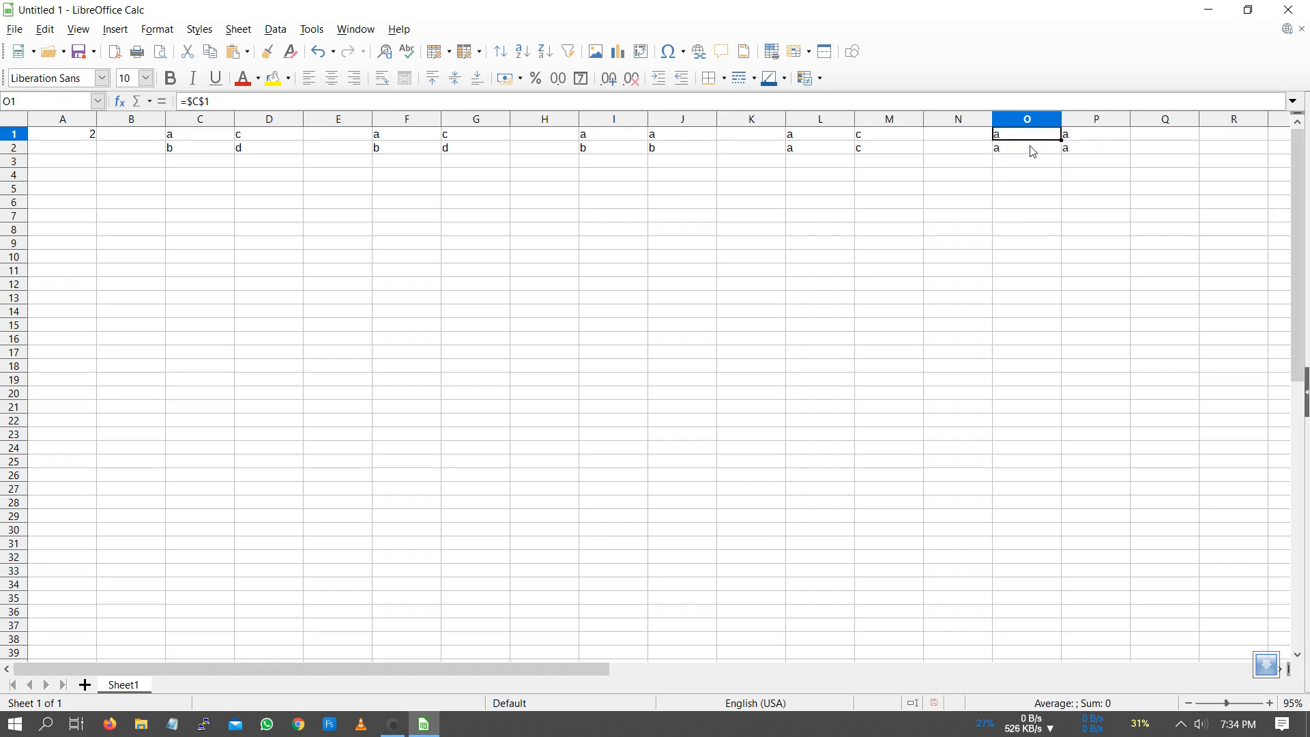
left_click(1077, 139)
left_click(1079, 150)
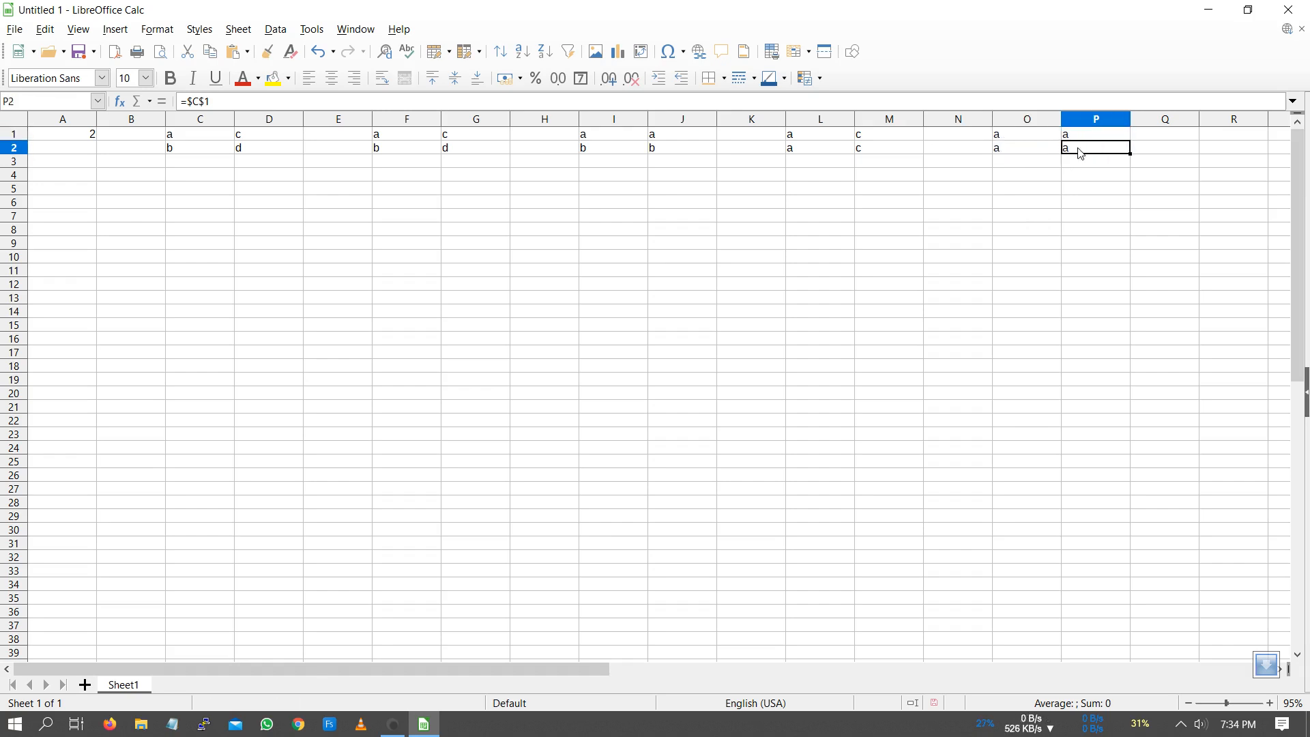
left_click(1035, 140)
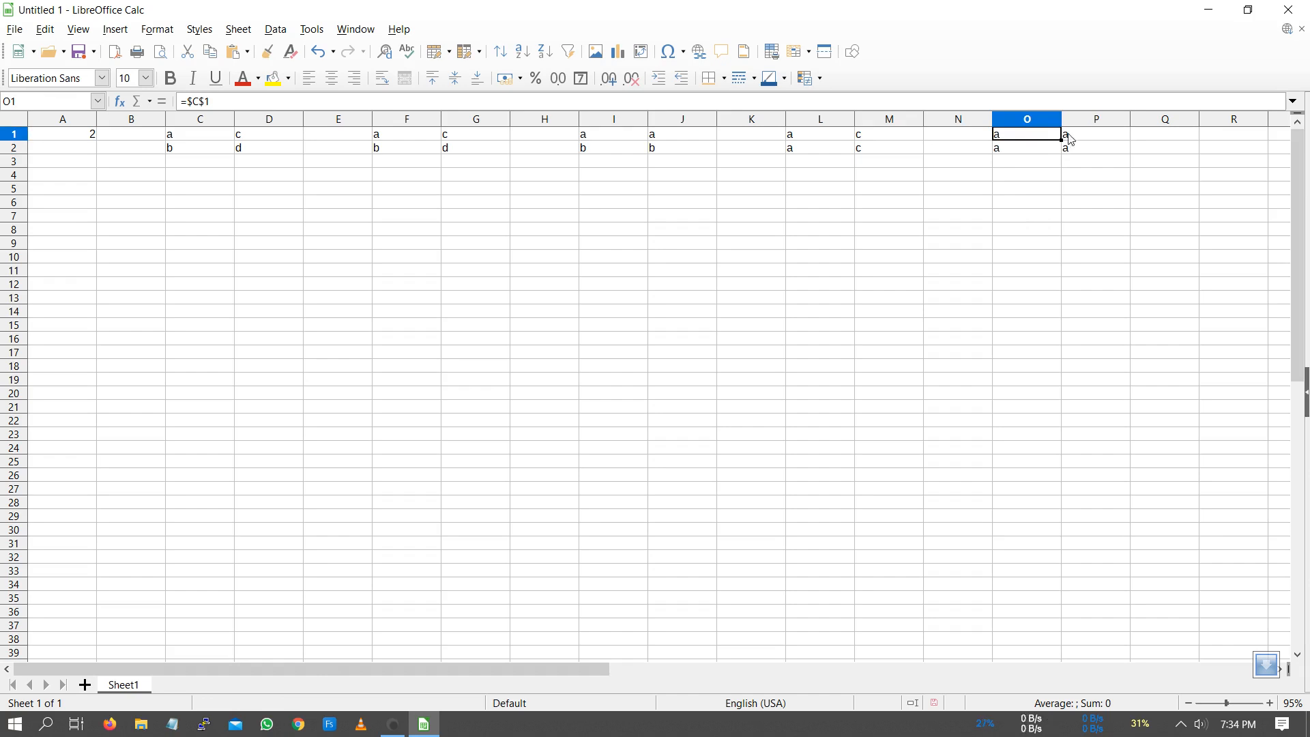
left_click(1025, 153)
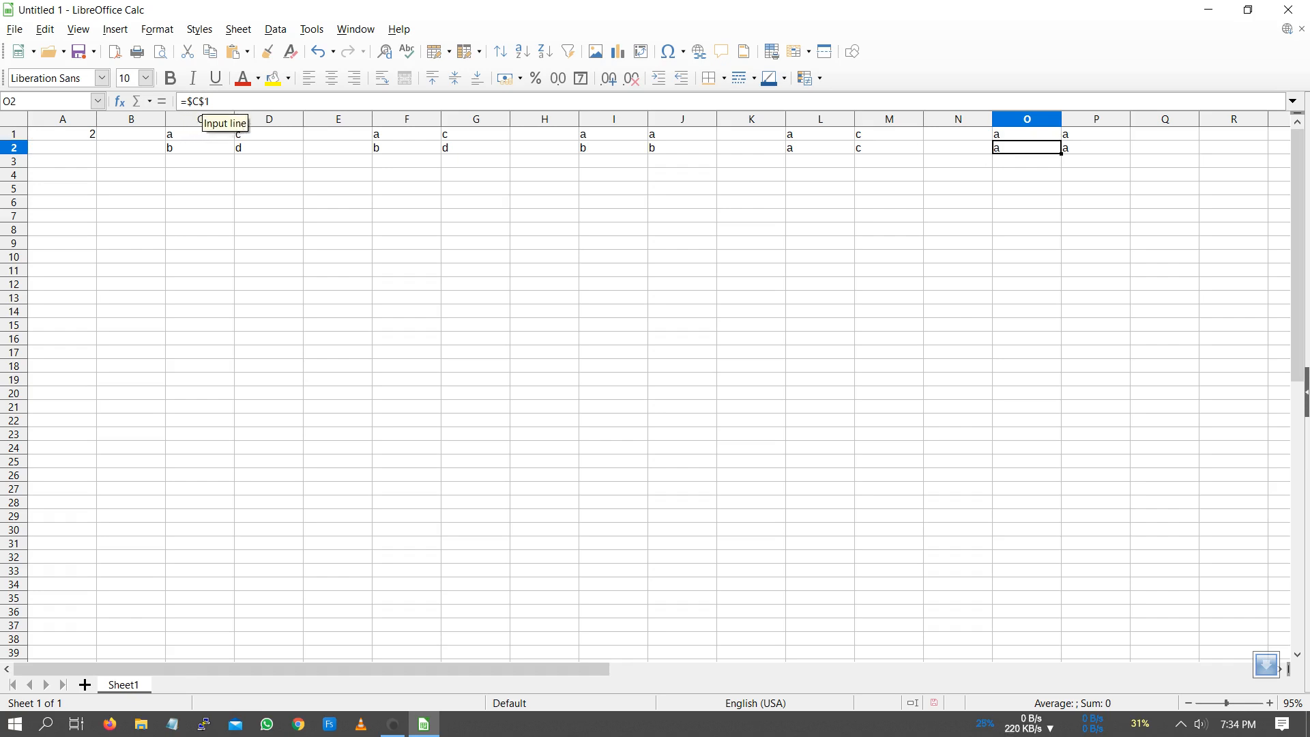
left_click(1093, 150)
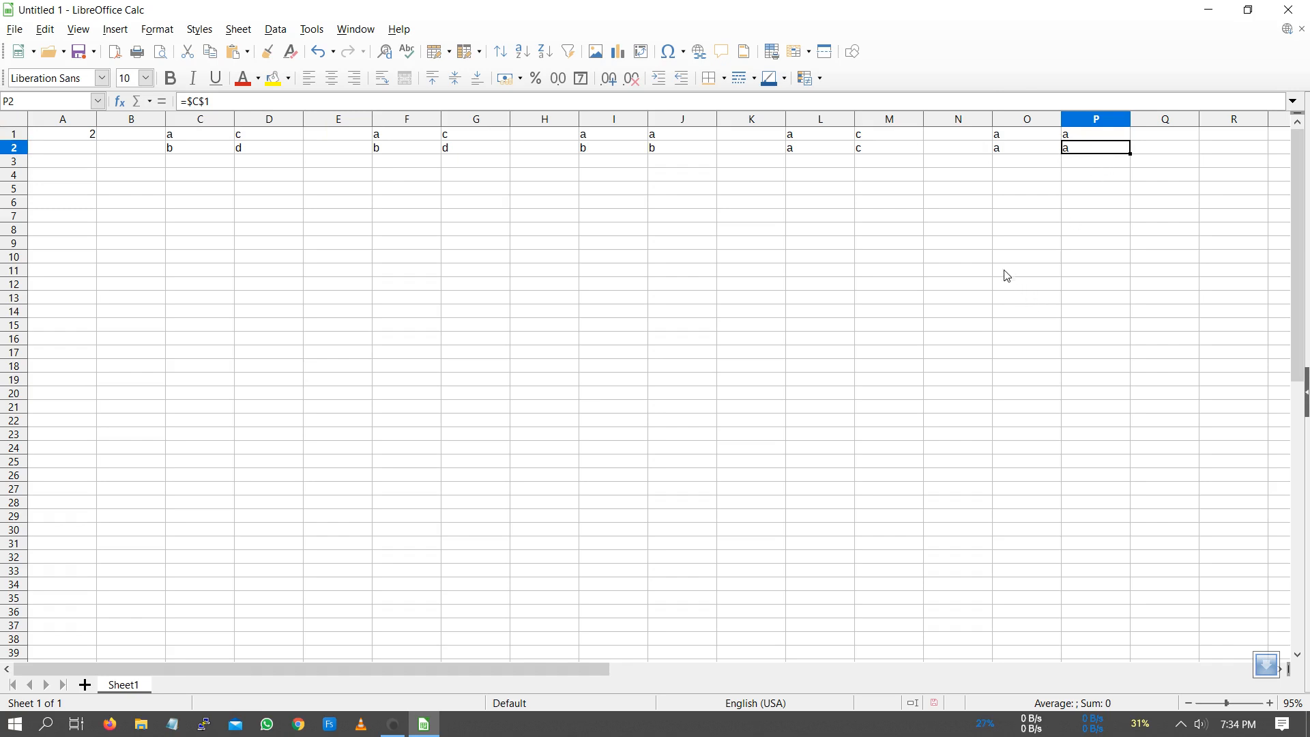
left_click(393, 724)
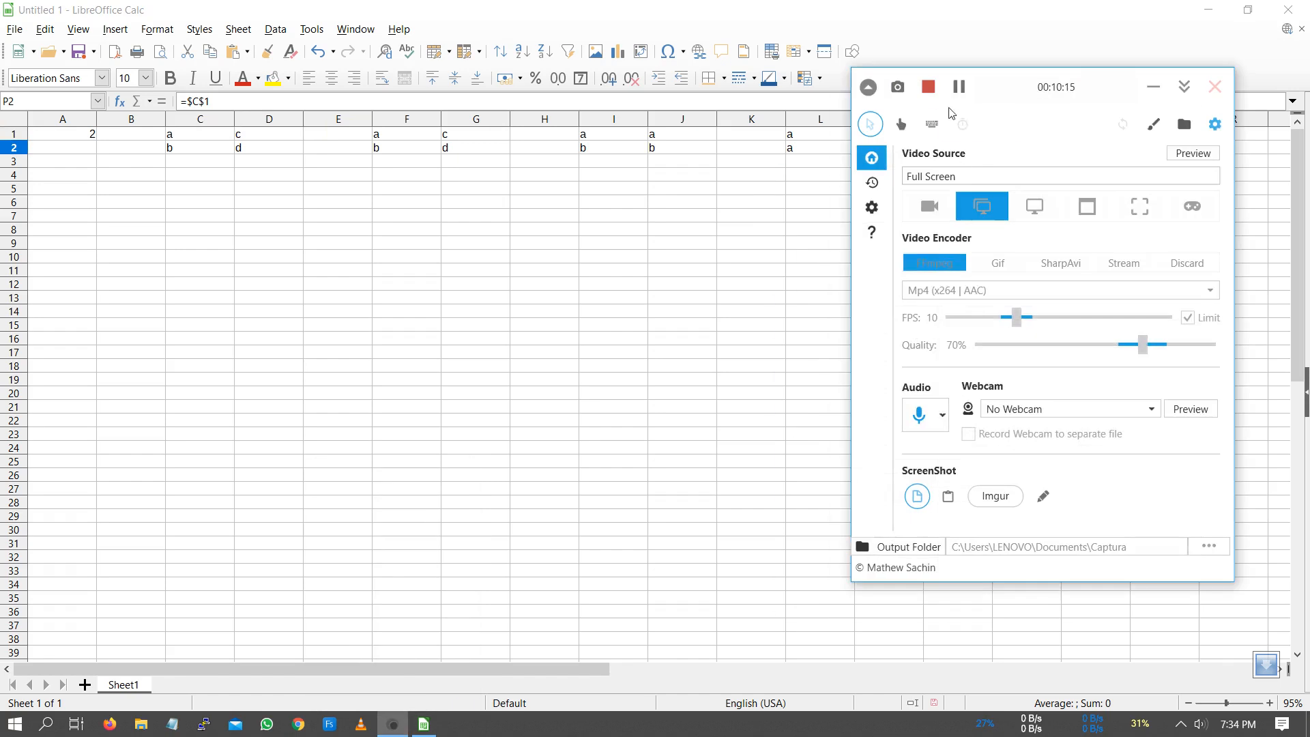